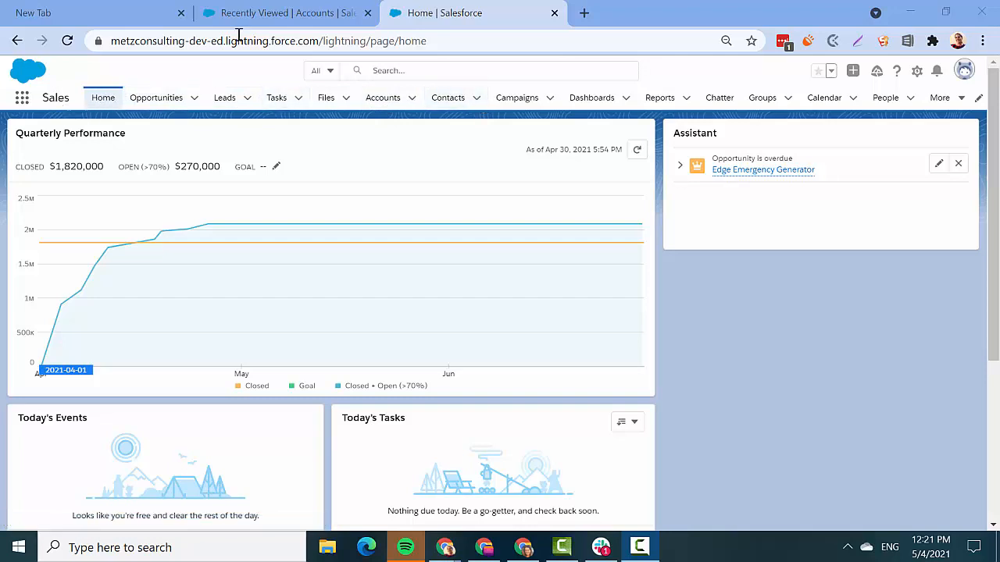
Step: Switch to the Sales Console app and review the full list of its navigation items
left_click(279, 16)
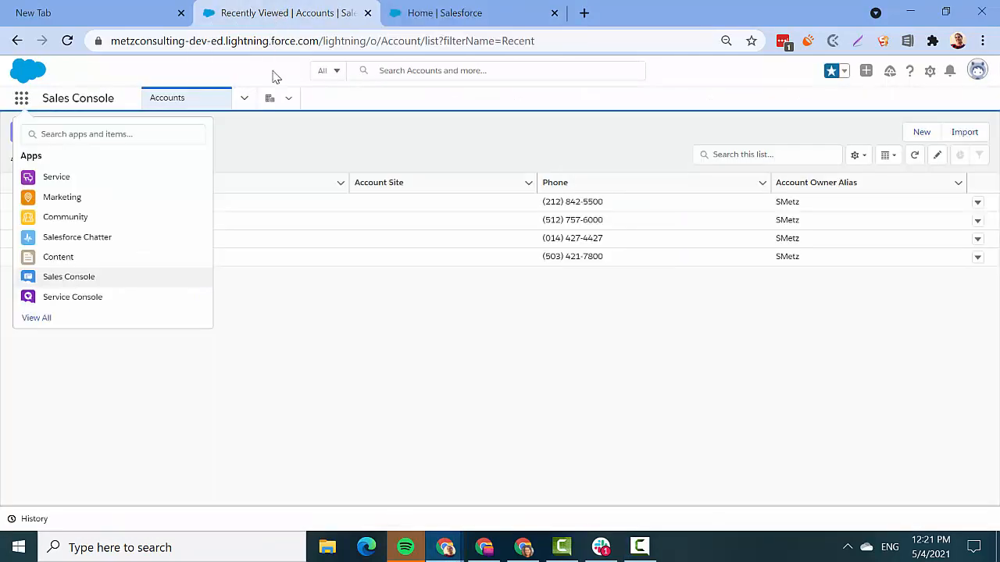
key("Escape")
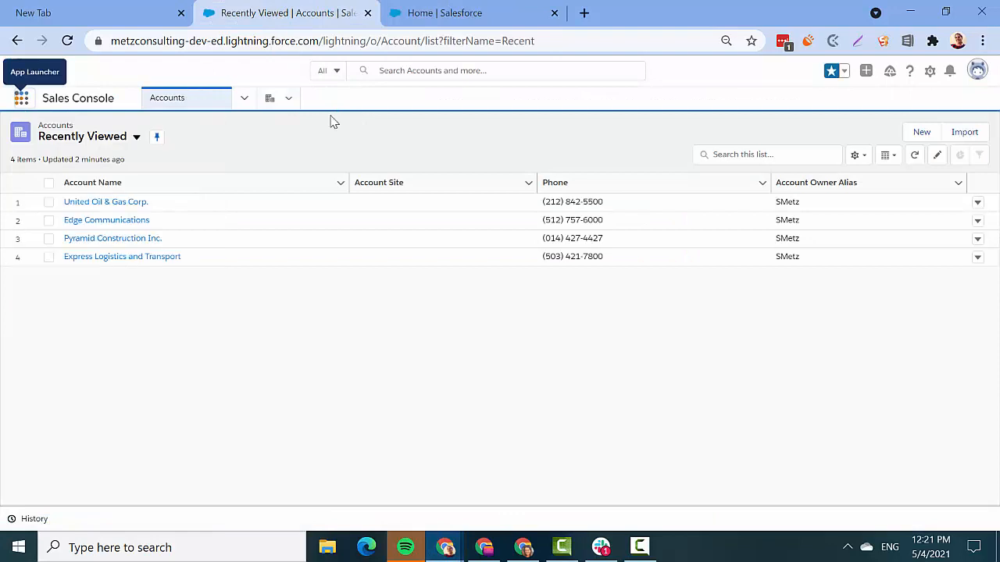
left_click(245, 99)
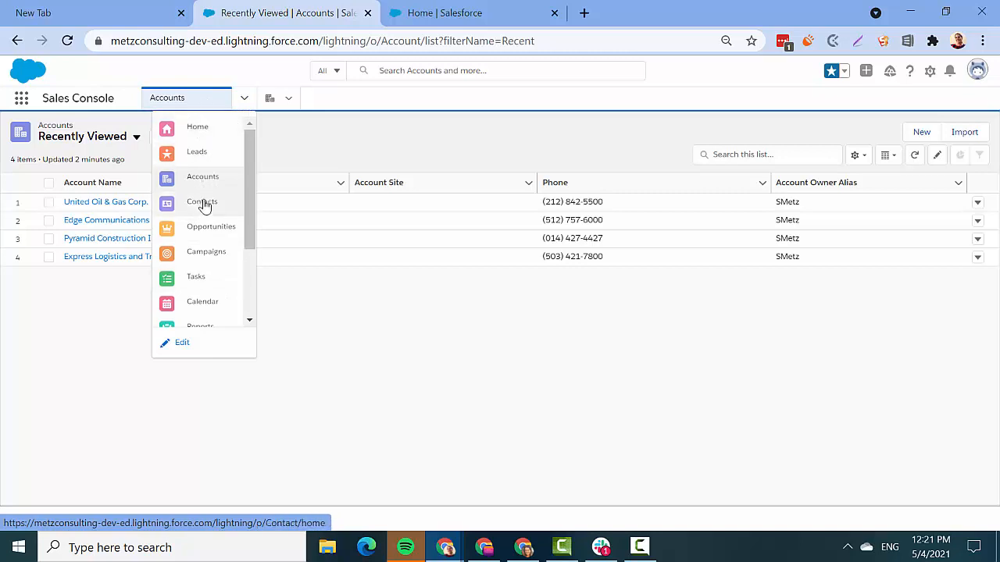
left_click(244, 101)
left_click(244, 101)
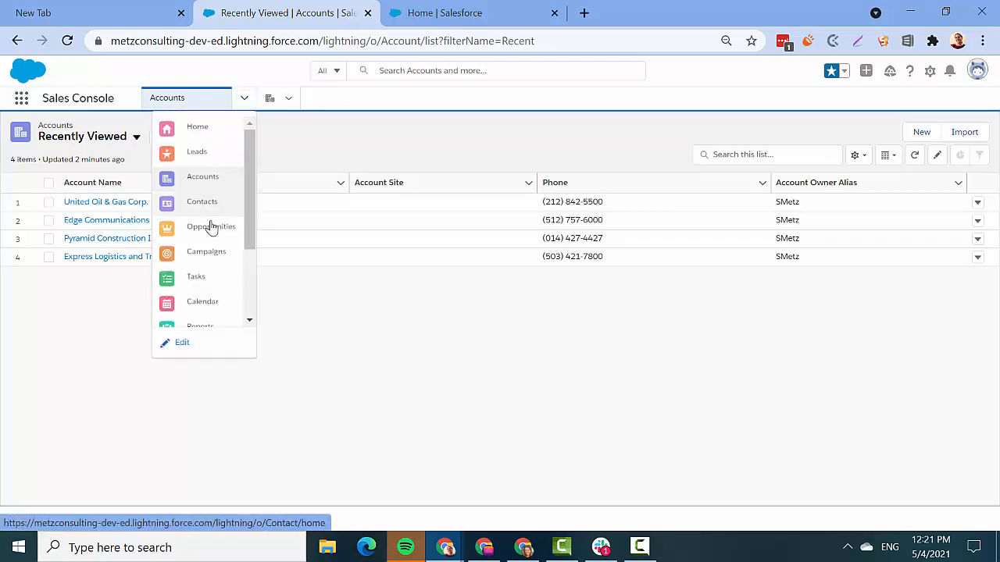
scroll(209, 226, "down", 2)
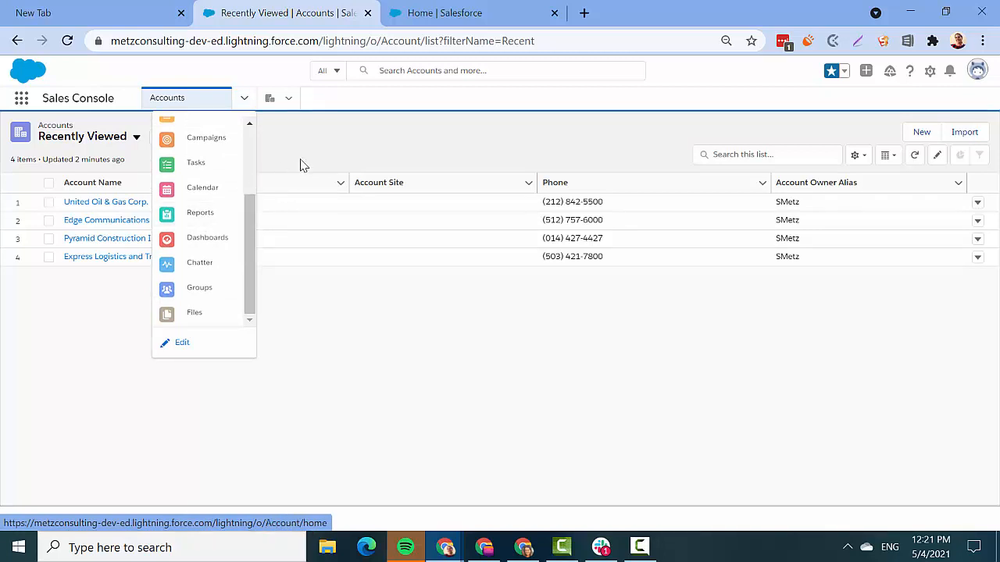
left_click(322, 146)
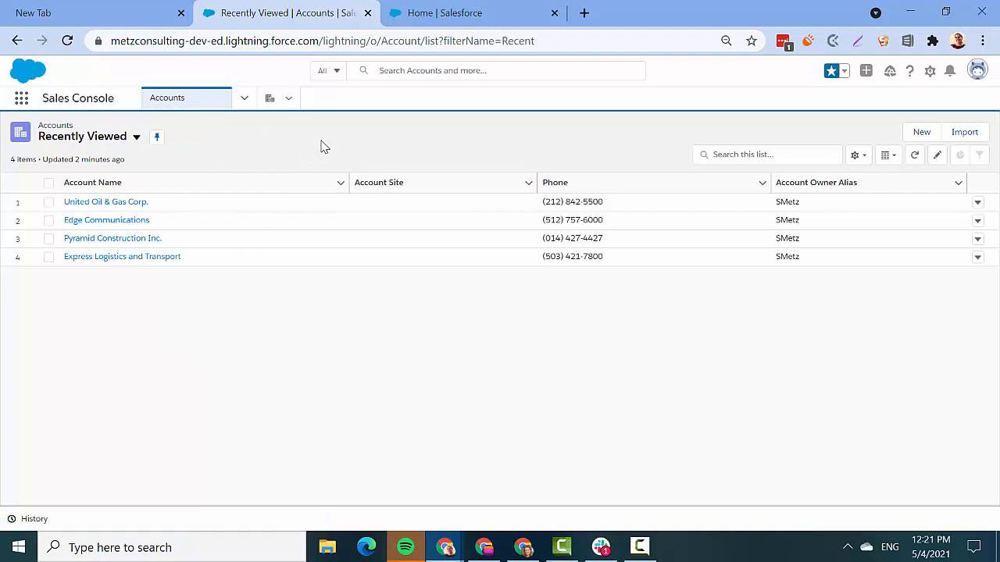
Step: Switch to the Sales app, open its navigation items for editing, and move Reports between Leads and Tasks
left_click(473, 8)
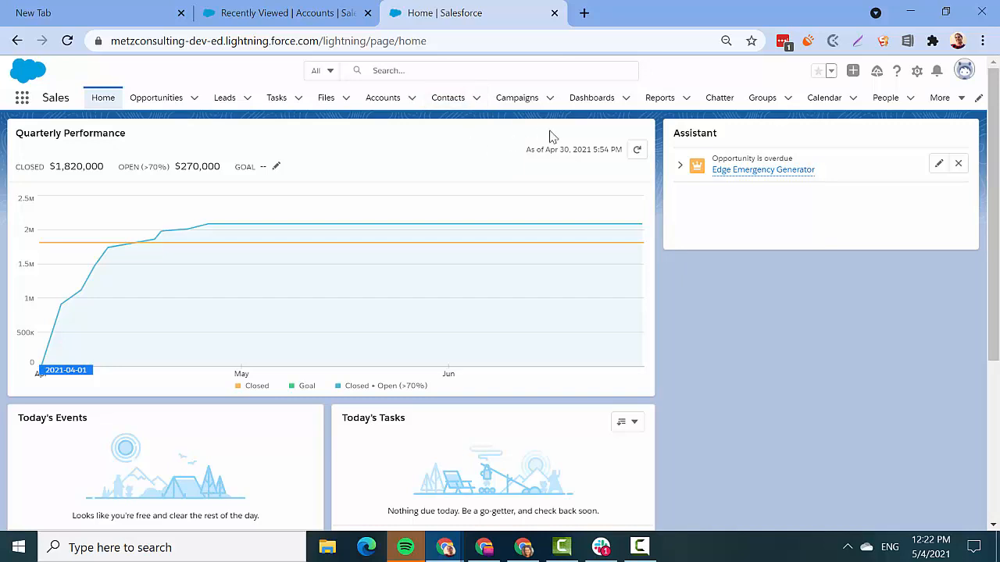
left_click(978, 100)
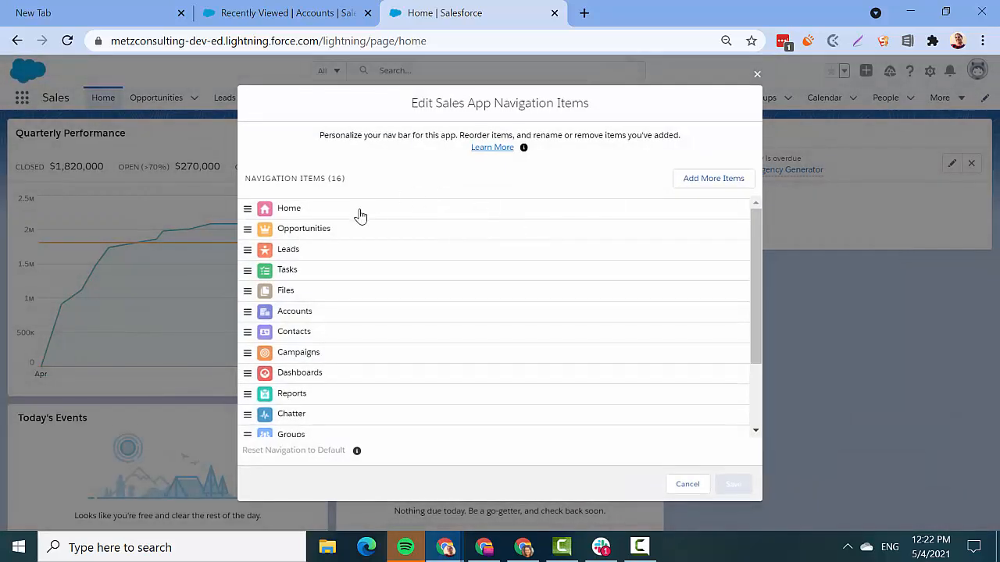
scroll(373, 337, "down", 3)
scroll(372, 337, "up", 3)
scroll(330, 313, "down", 3)
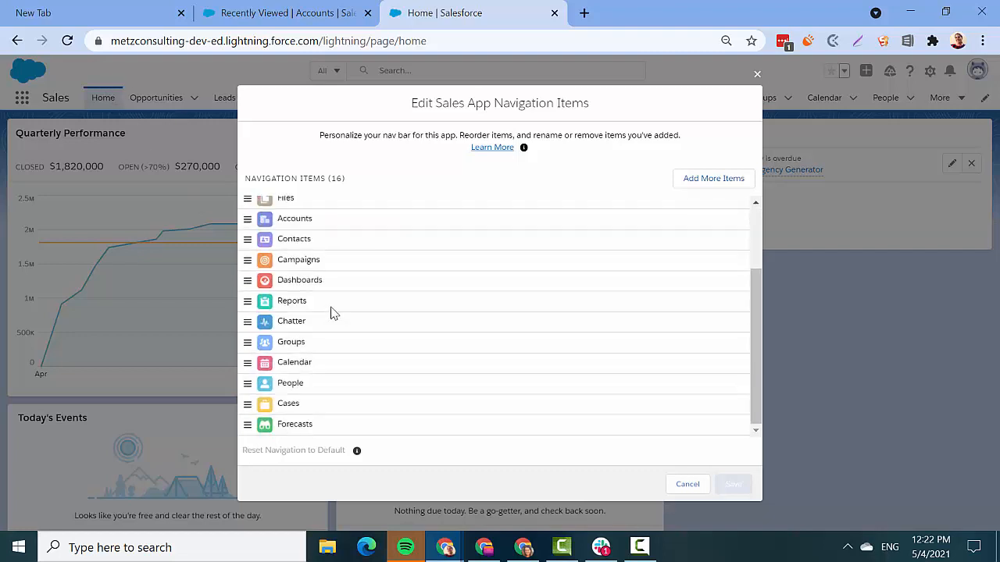
scroll(331, 312, "up", 3)
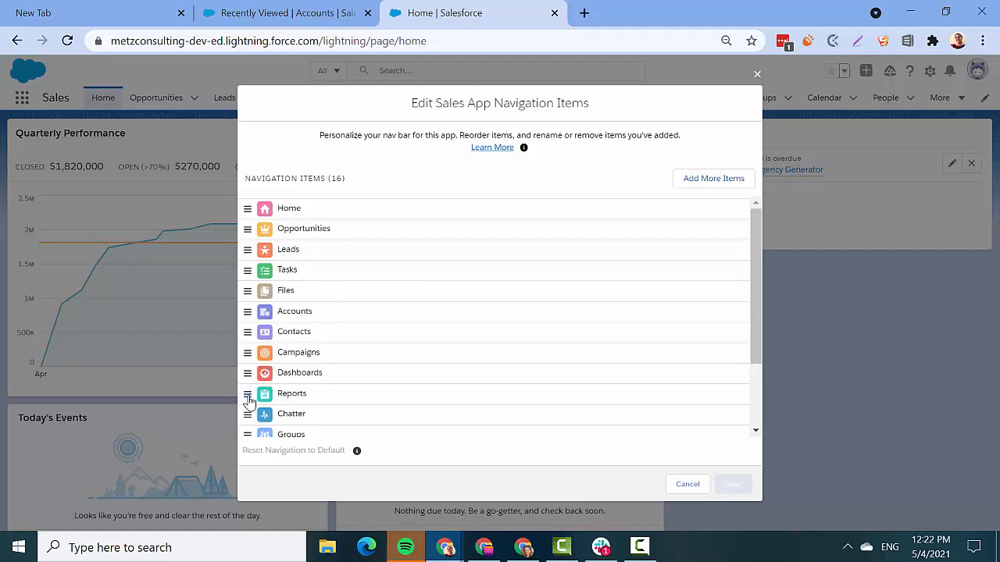
left_click_drag(249, 400, 250, 297)
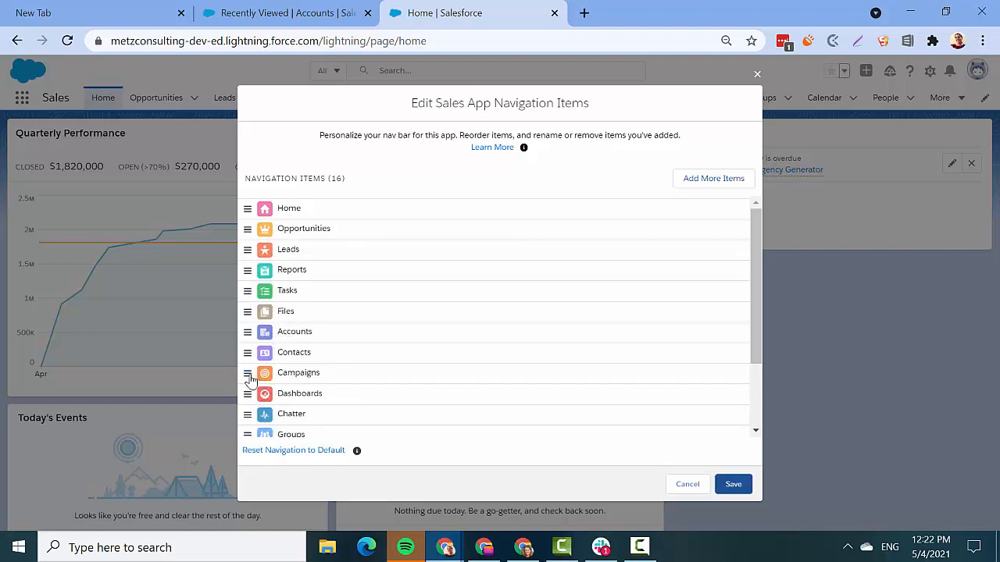
Step: Move Campaigns between Cases and Forecasts, save the Sales navigation bar, and check its overflow items
left_click_drag(250, 379, 265, 423)
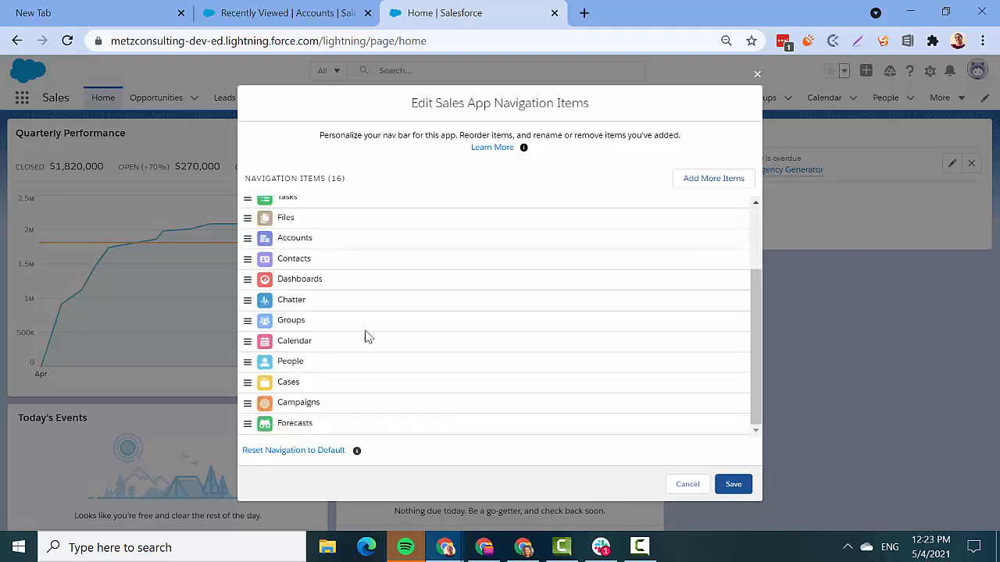
scroll(421, 338, "up", 2)
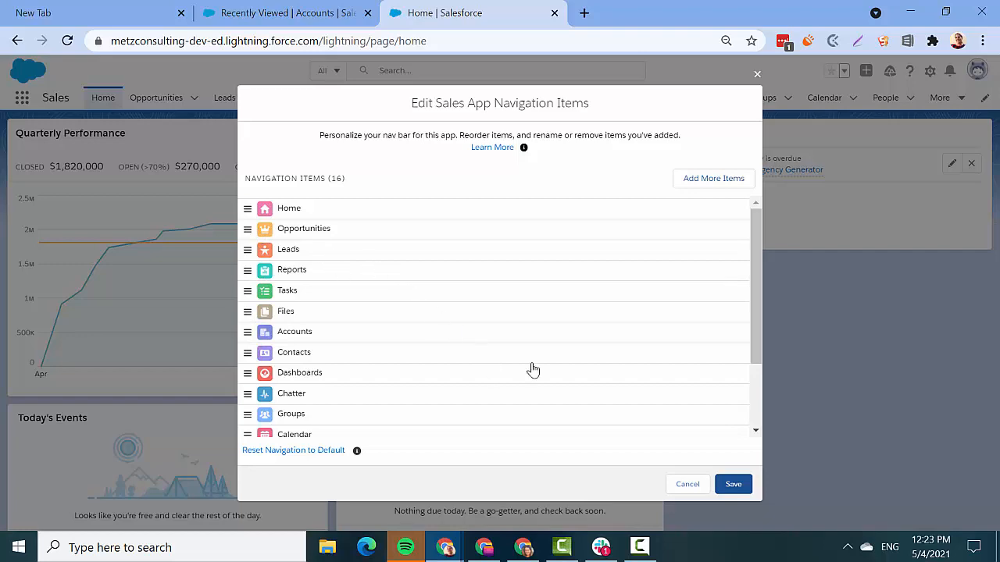
left_click(738, 488)
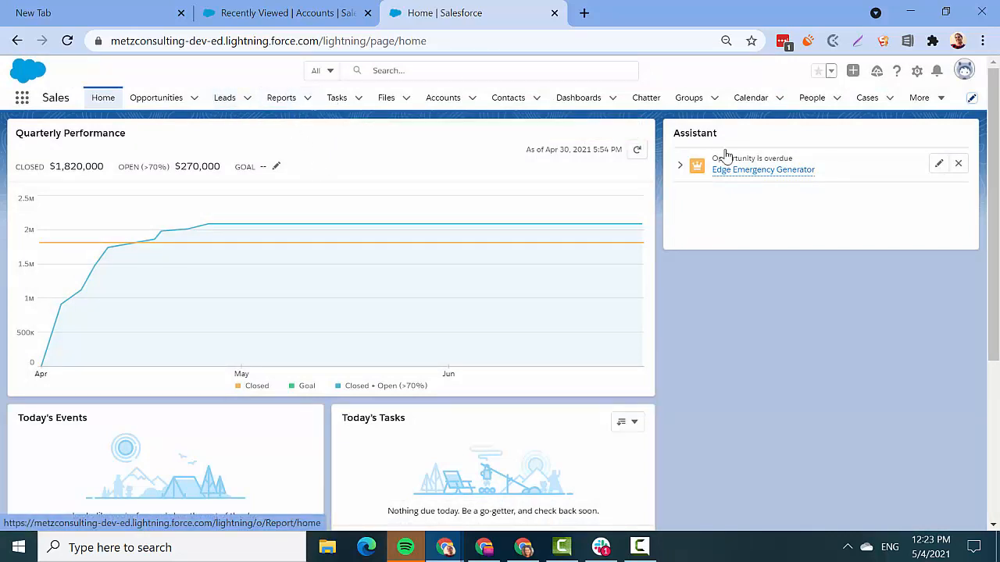
left_click(920, 99)
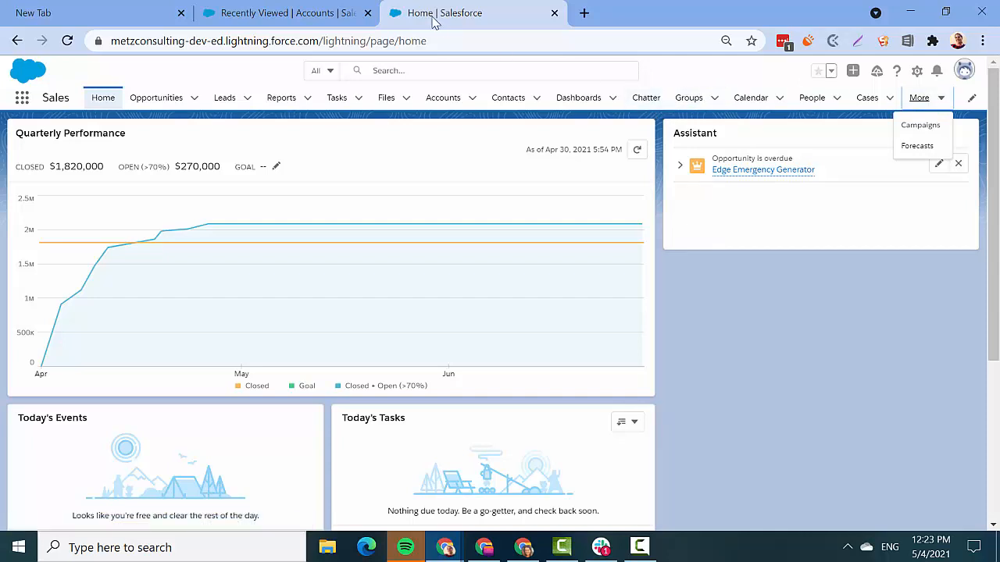
Step: Edit the Sales Console navigation items, moving Reports directly below Opportunities and Accounts directly above Leads
left_click(277, 8)
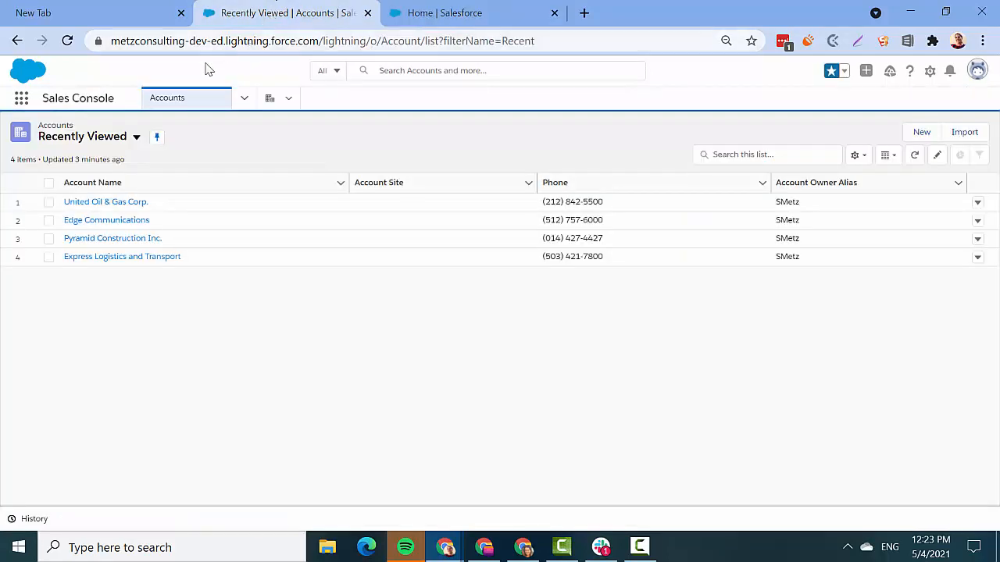
left_click(245, 100)
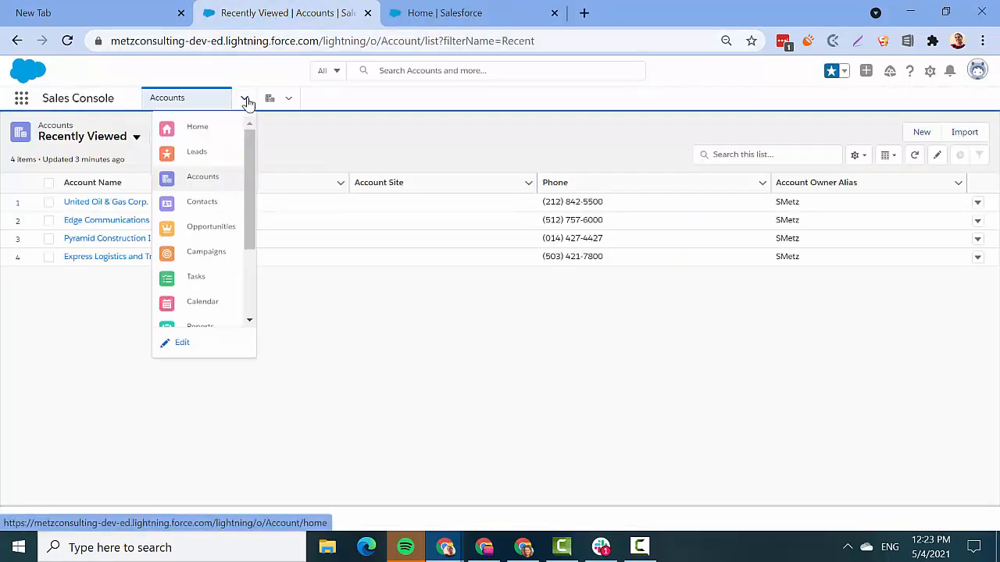
left_click(179, 344)
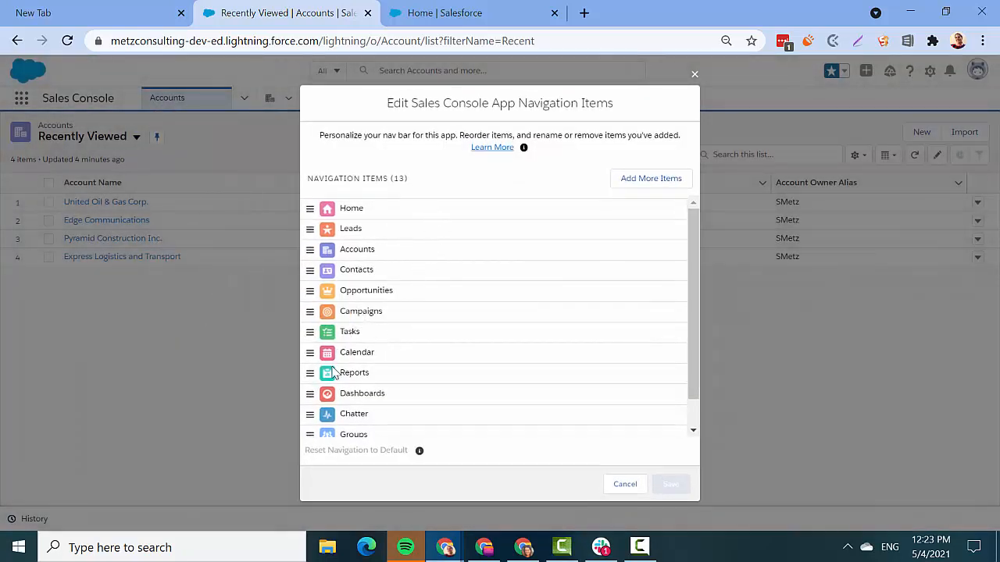
left_click_drag(315, 377, 322, 312)
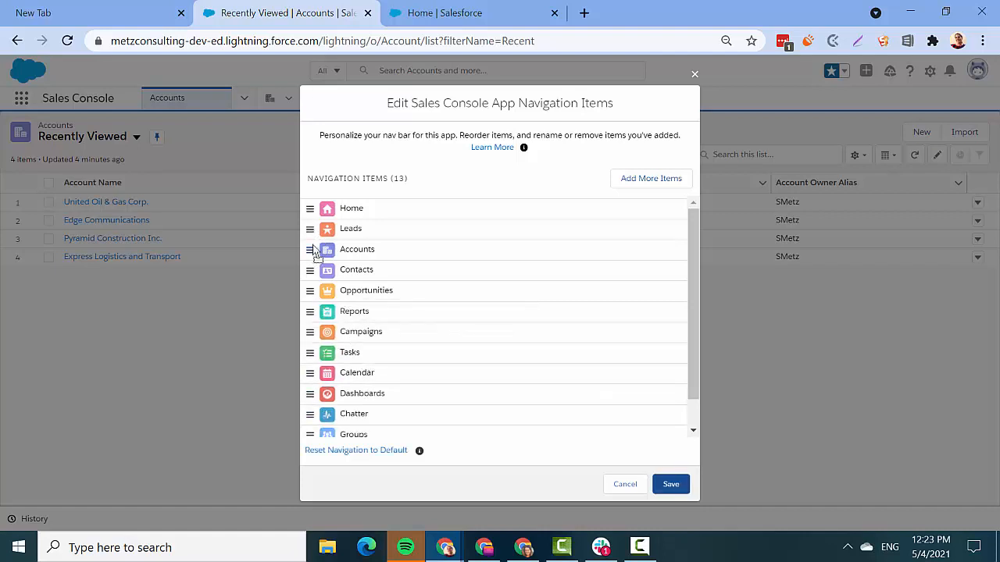
left_click_drag(311, 252, 318, 233)
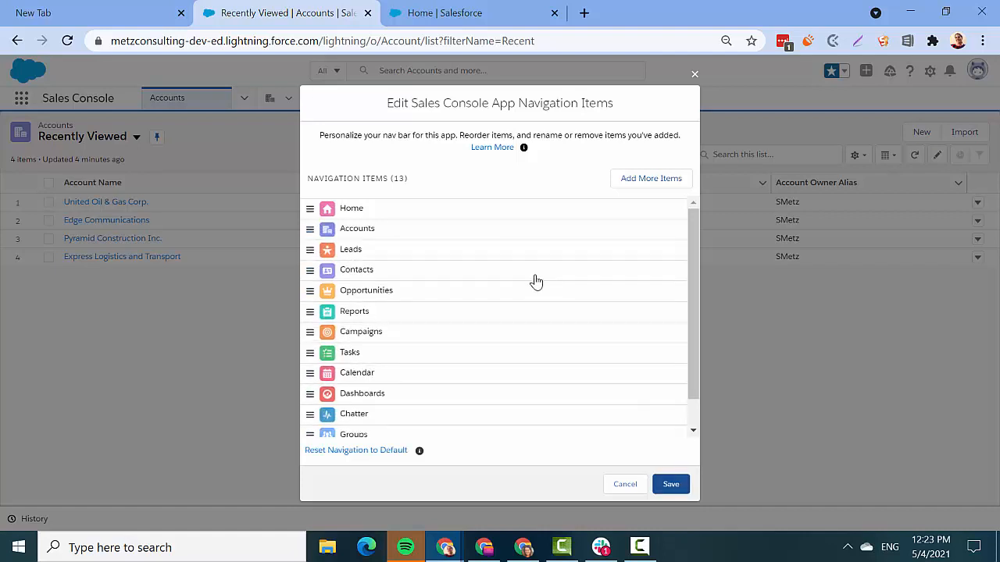
scroll(536, 282, "down", 1)
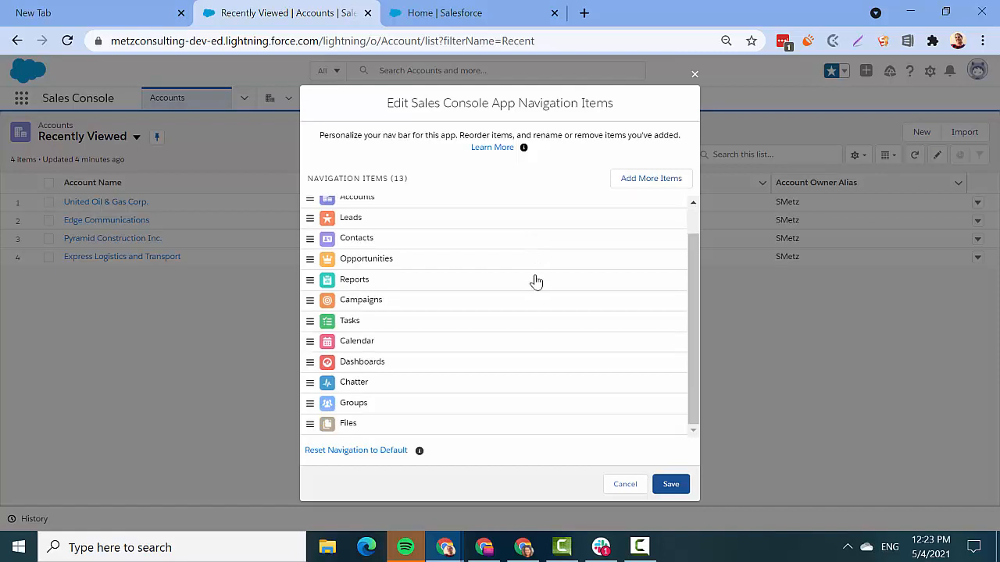
scroll(491, 335, "up", 1)
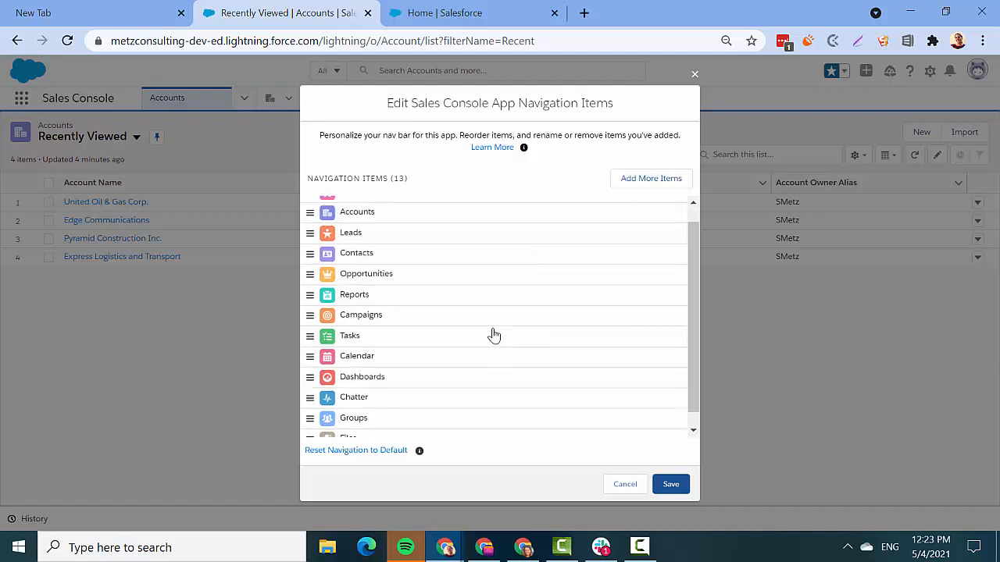
Step: Reset the Sales Console navigation to its default order and save it
left_click(385, 452)
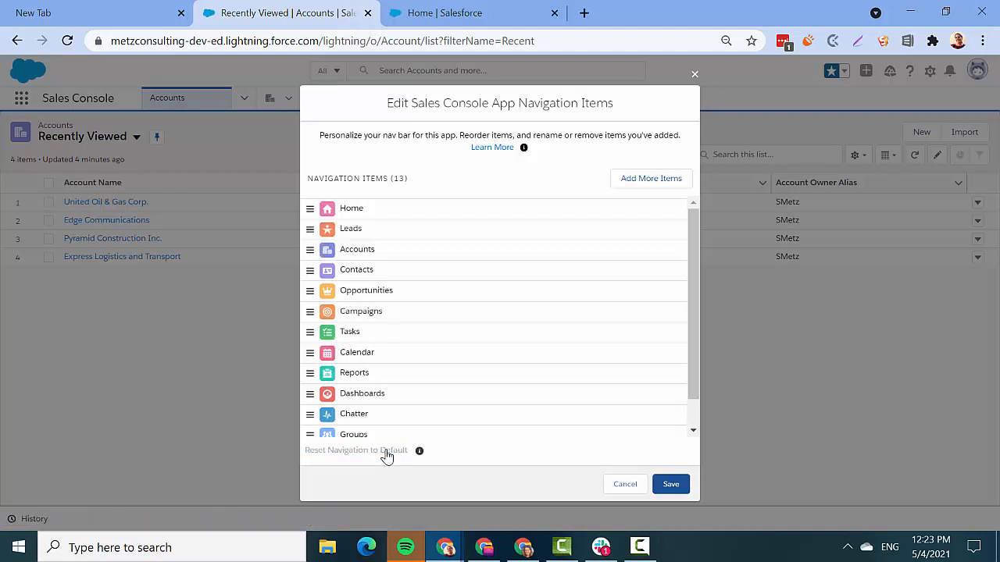
left_click(672, 484)
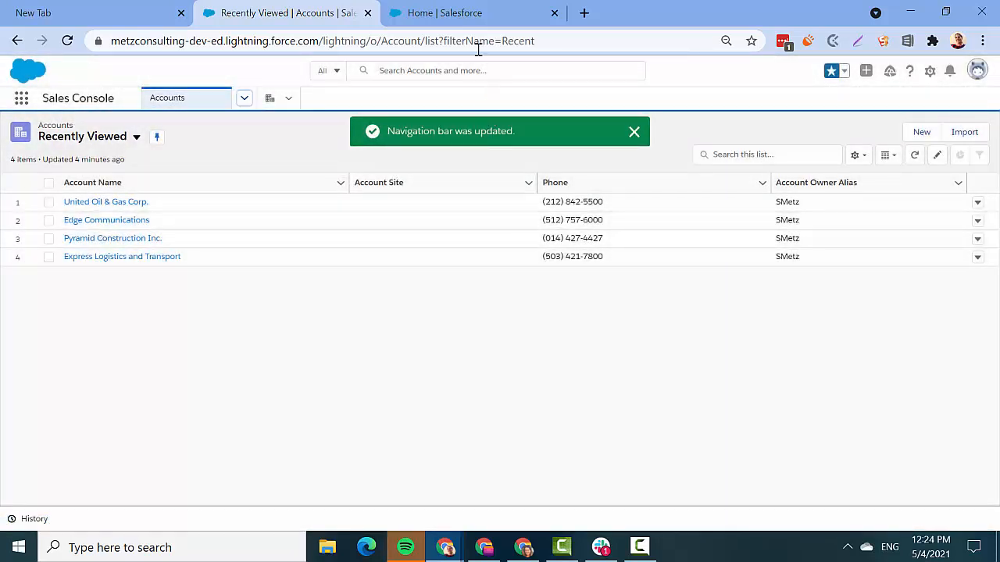
Step: Return to the Sales app, start adding more items to its navigation bar, and list all available items
left_click(451, 8)
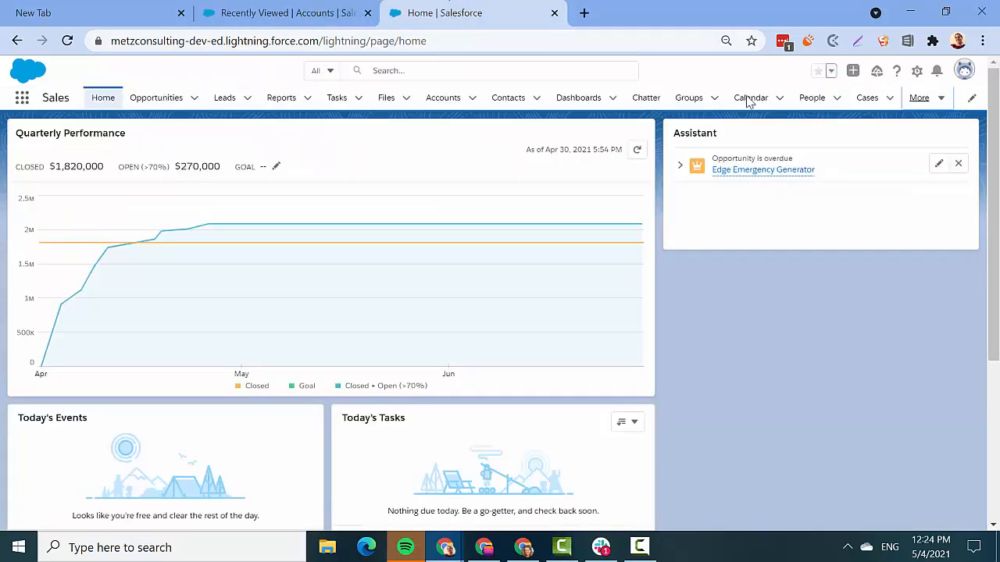
left_click(940, 98)
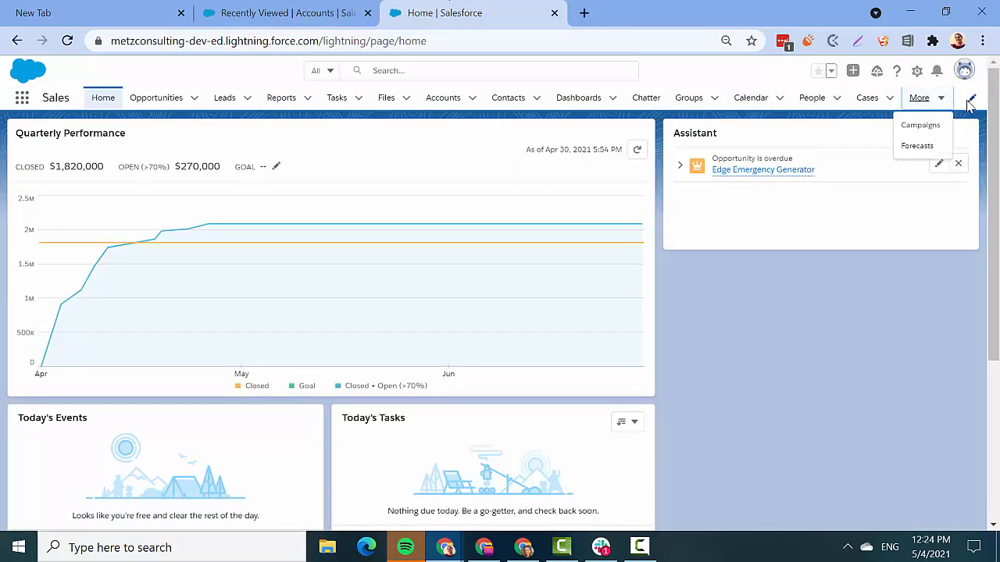
left_click(970, 98)
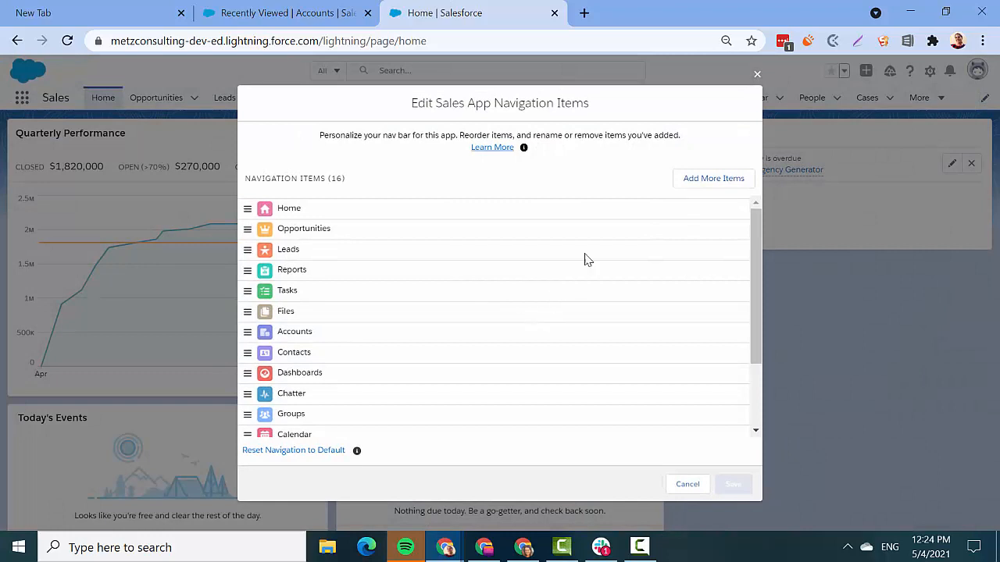
left_click(700, 179)
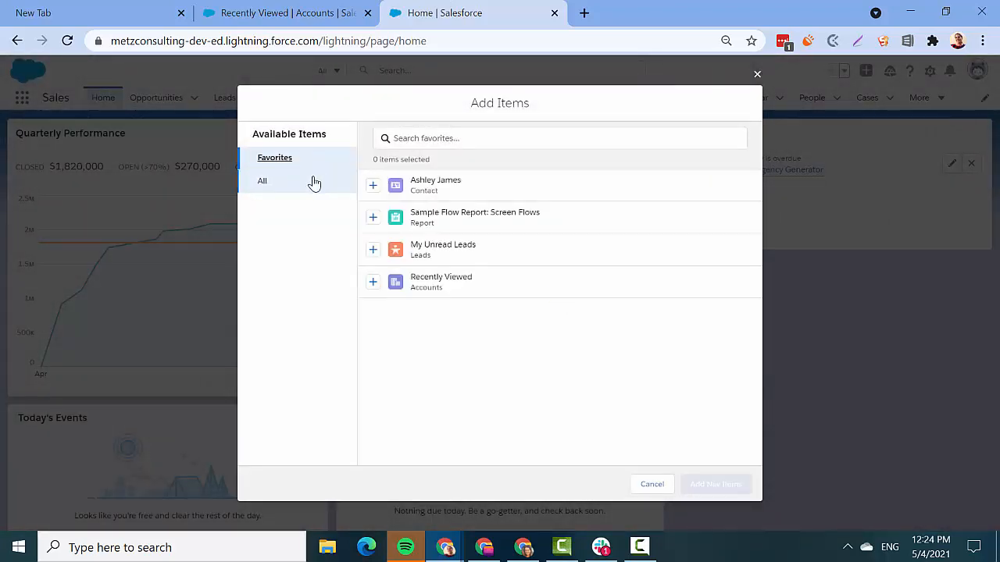
left_click(314, 183)
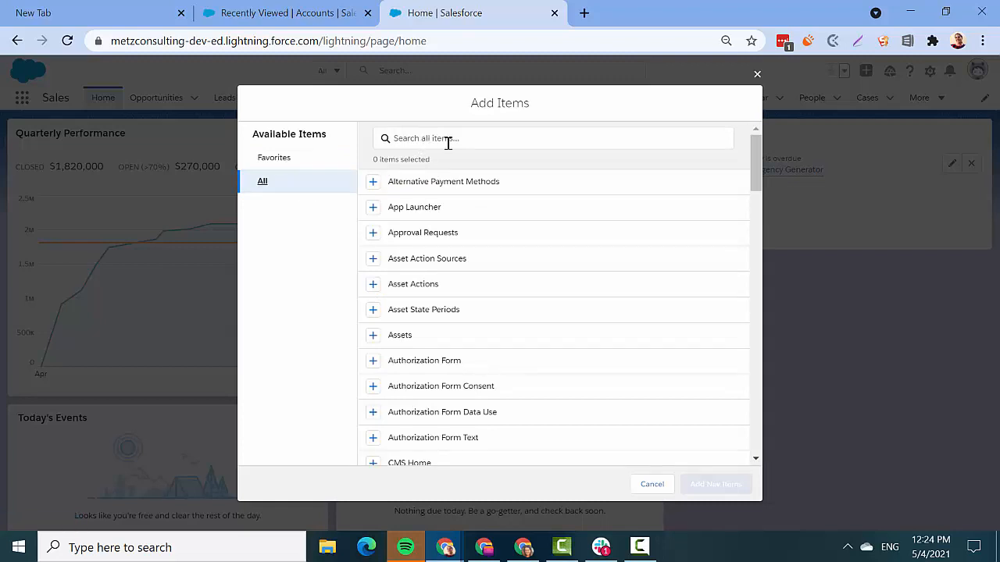
Step: Browse the full list of items that can be added to the Sales navigation bar
scroll(585, 286, "down", 5)
scroll(586, 289, "down", 3)
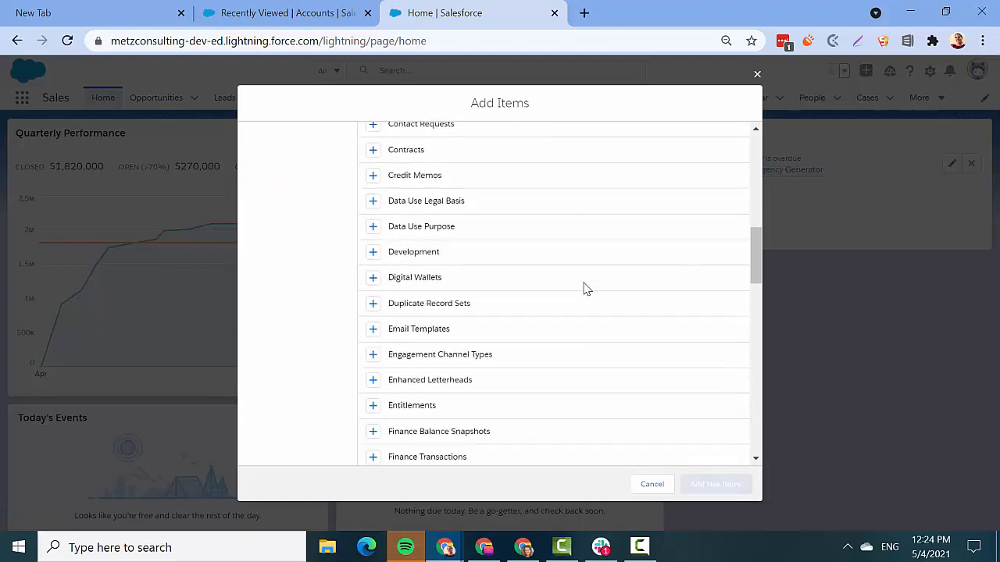
scroll(585, 289, "down", 10)
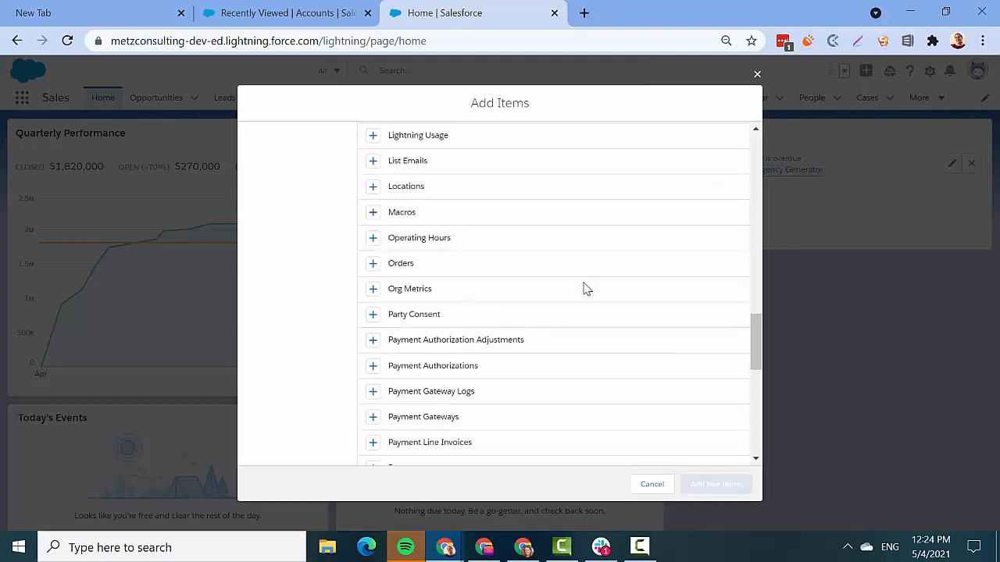
scroll(585, 289, "down", 5)
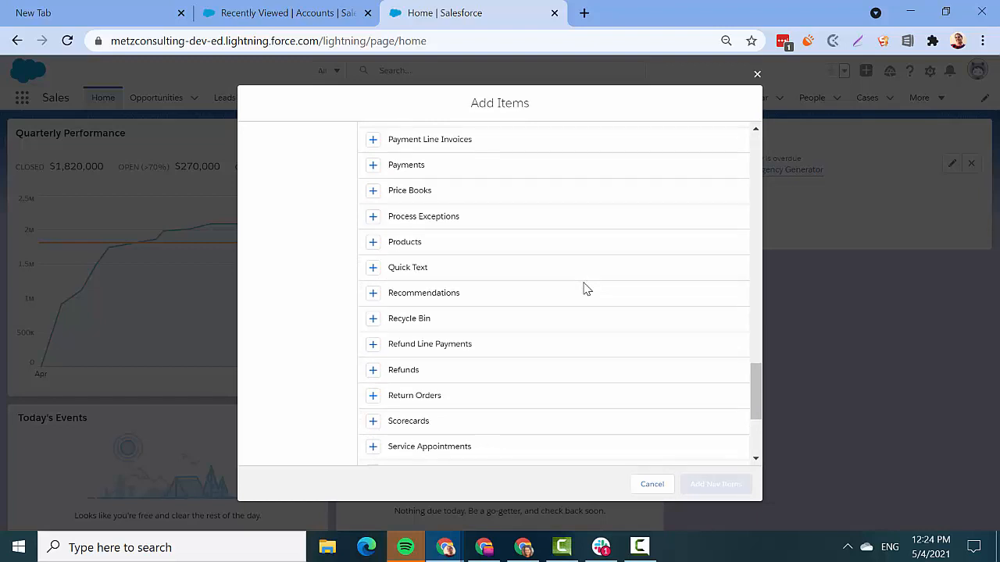
scroll(585, 289, "up", 20)
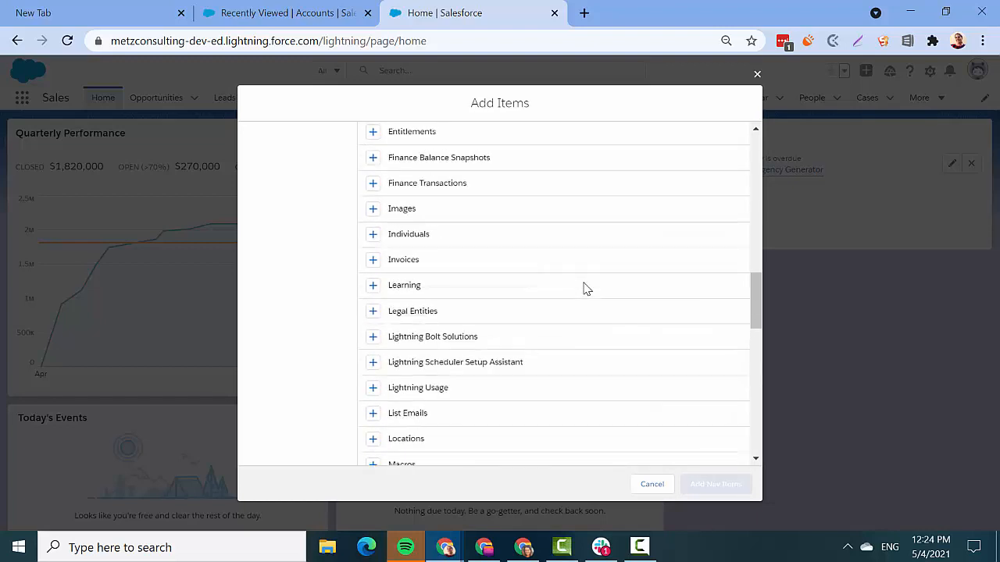
left_click(458, 139)
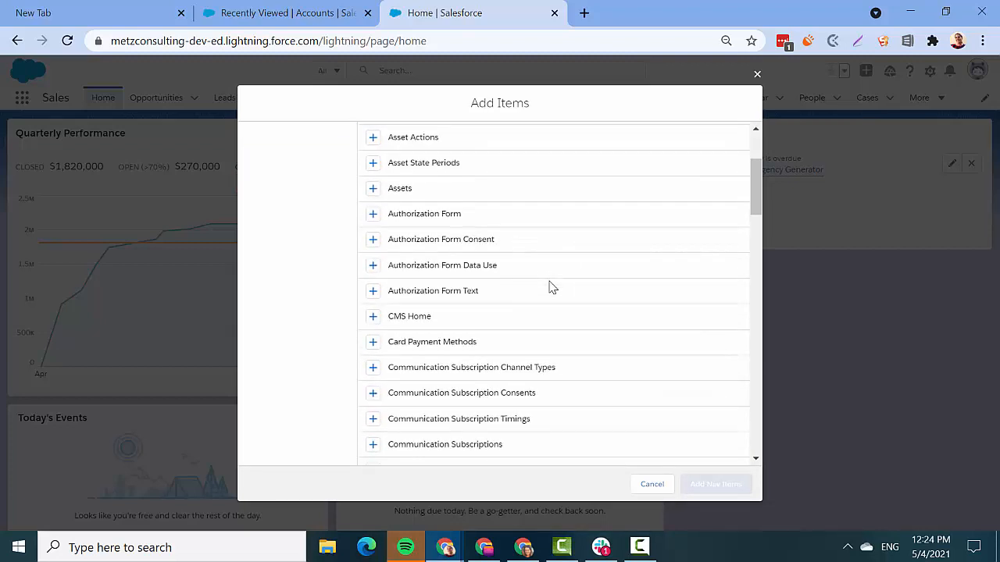
scroll(550, 287, "down", 3)
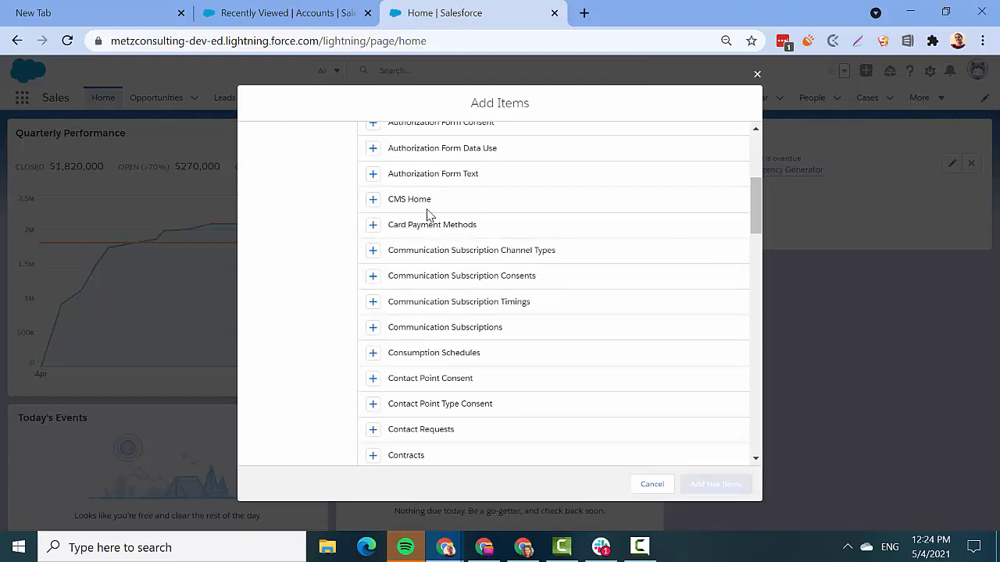
Step: Select Card Payment Methods and Orders from the available items and add both to the Sales navigation items
left_click(374, 225)
scroll(460, 290, "down", 1)
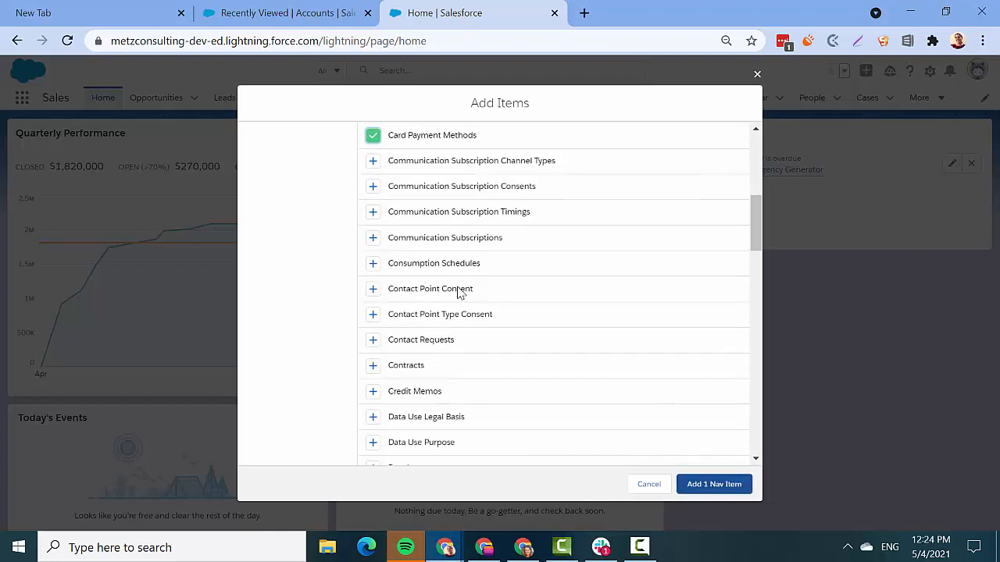
scroll(460, 291, "down", 5)
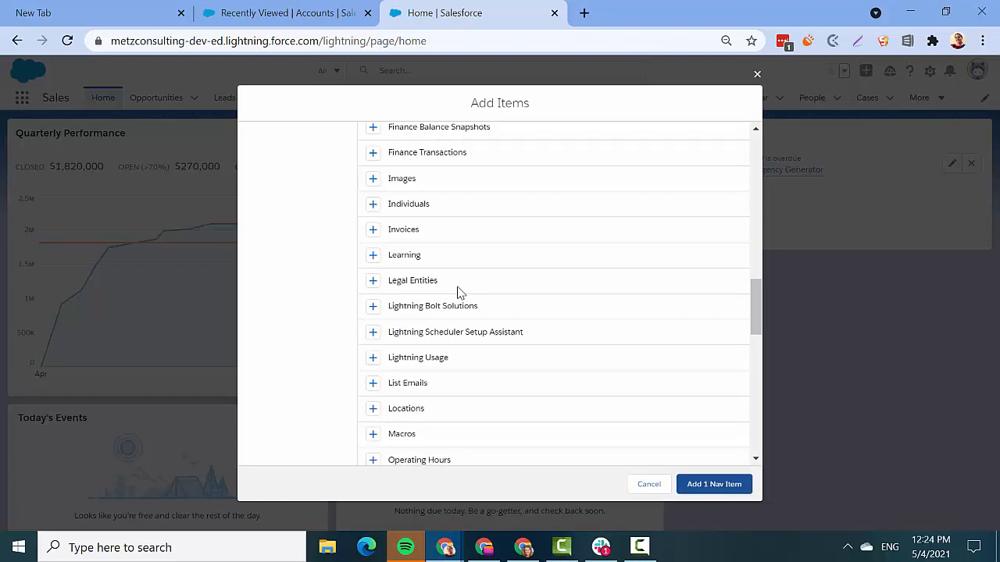
scroll(459, 290, "down", 3)
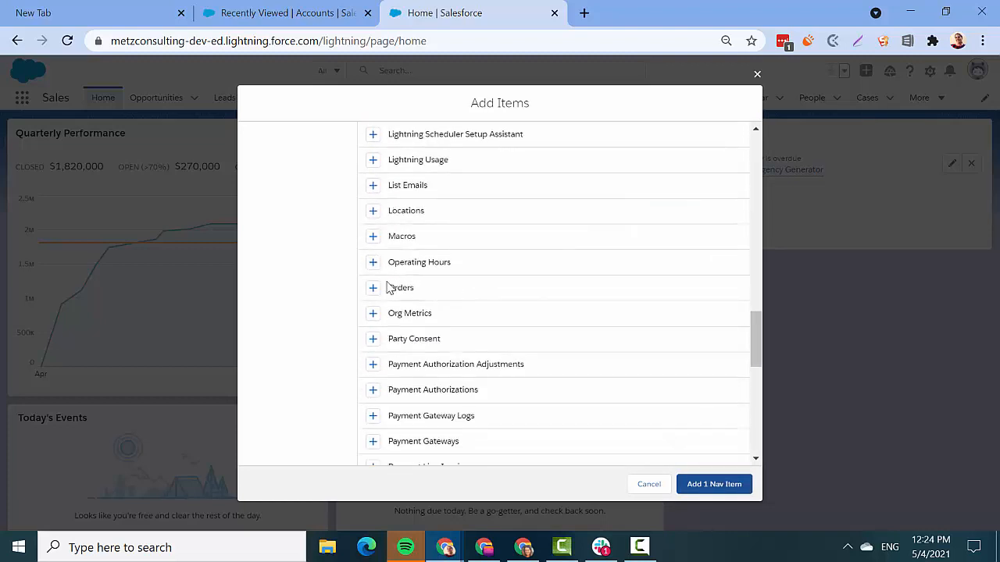
left_click(372, 289)
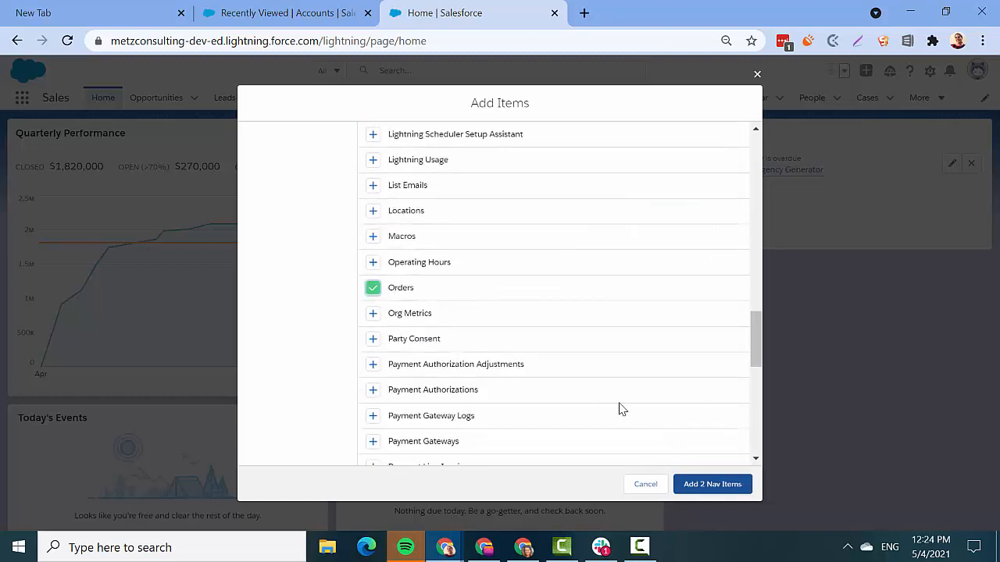
left_click(717, 486)
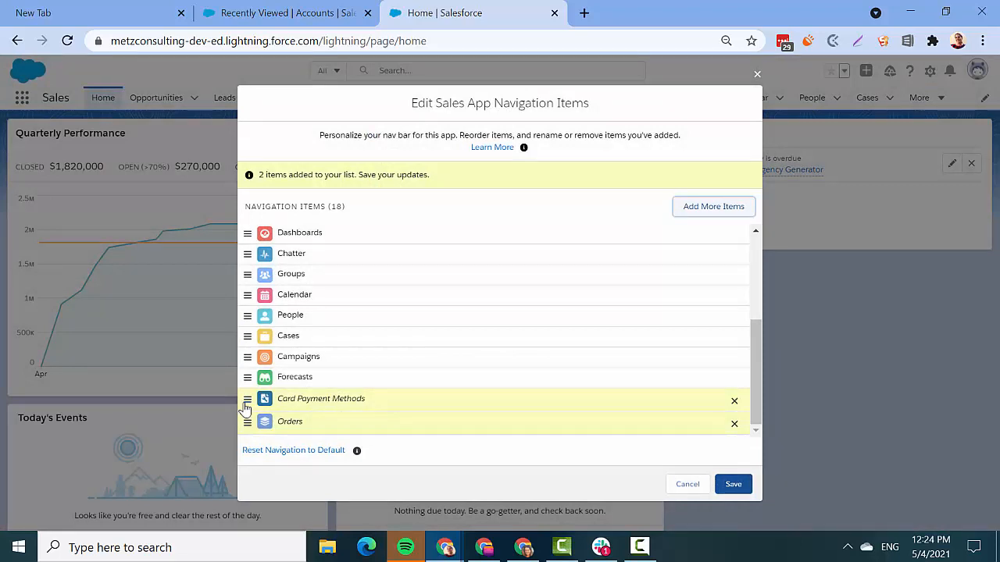
Step: Move Card Payment Methods and Orders, in that order, between Groups and Calendar, and save the Sales navigation
left_click_drag(245, 406, 234, 272)
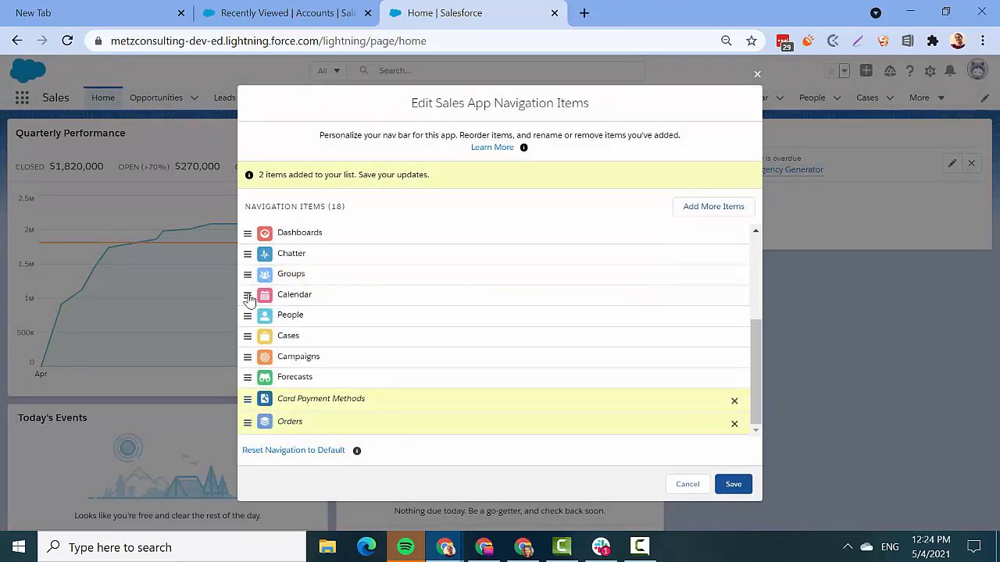
left_click_drag(248, 407, 248, 303)
left_click_drag(248, 422, 253, 278)
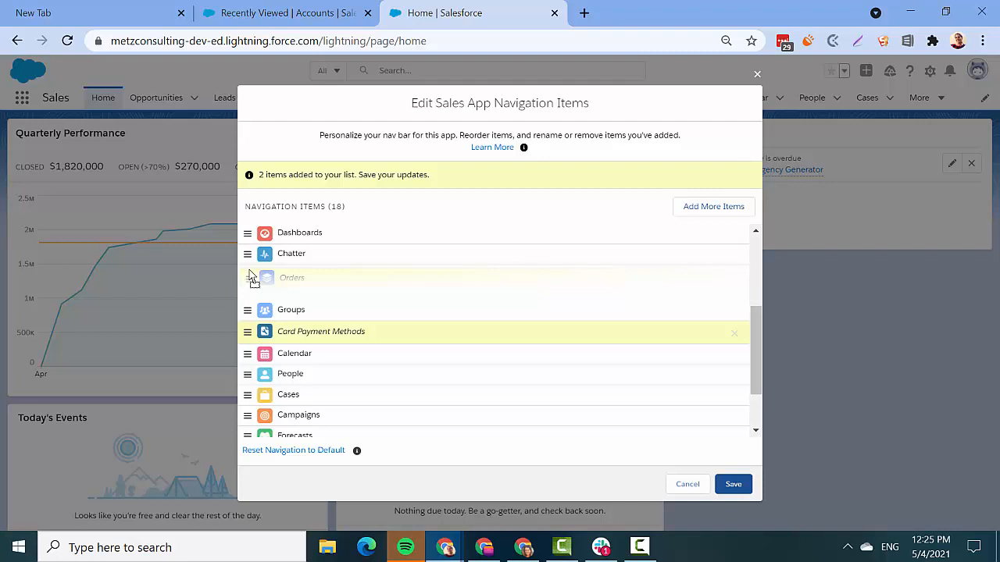
left_click_drag(253, 279, 263, 325)
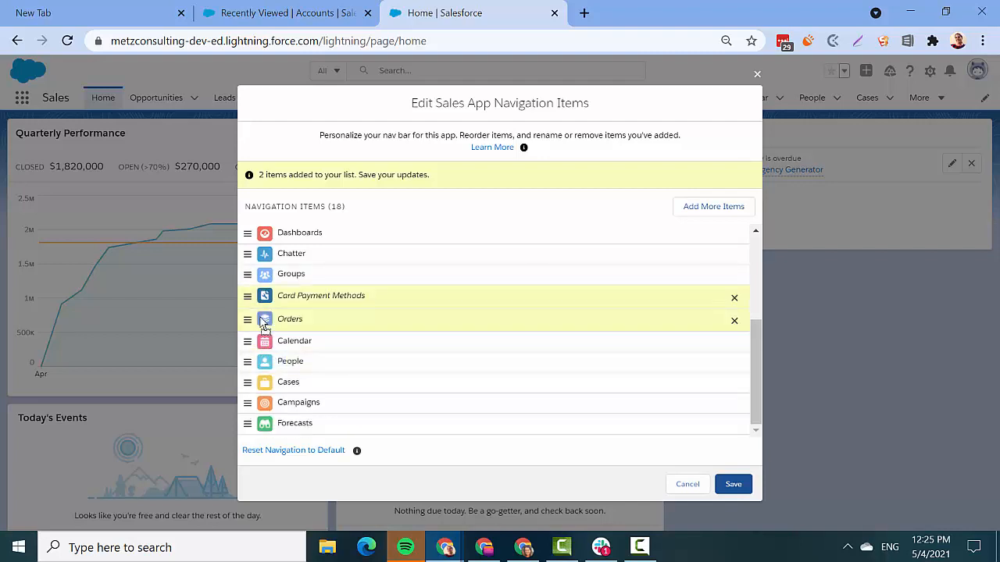
left_click(733, 484)
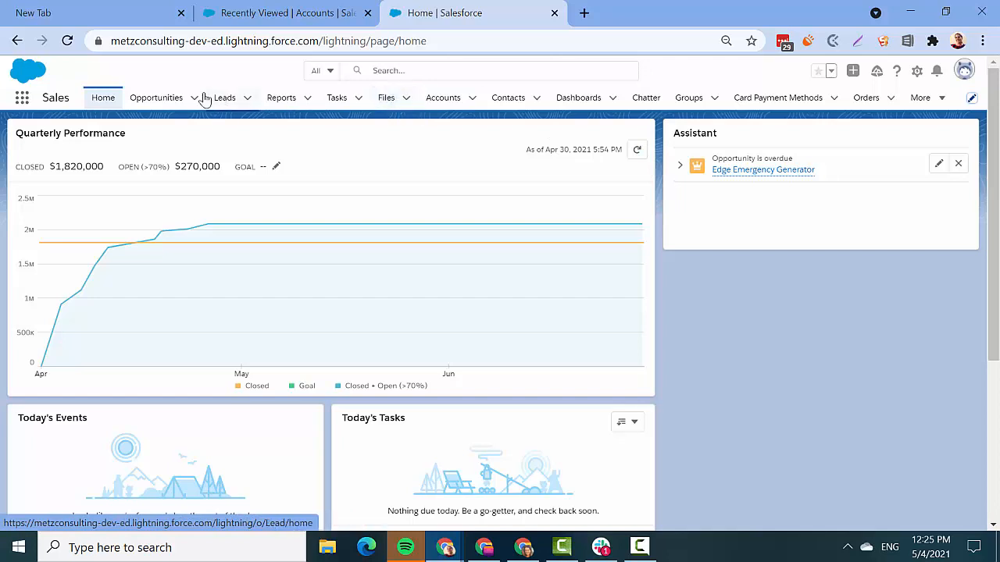
Step: Open the first lead in the All Open Leads list and add it to the favorites
left_click(282, 100)
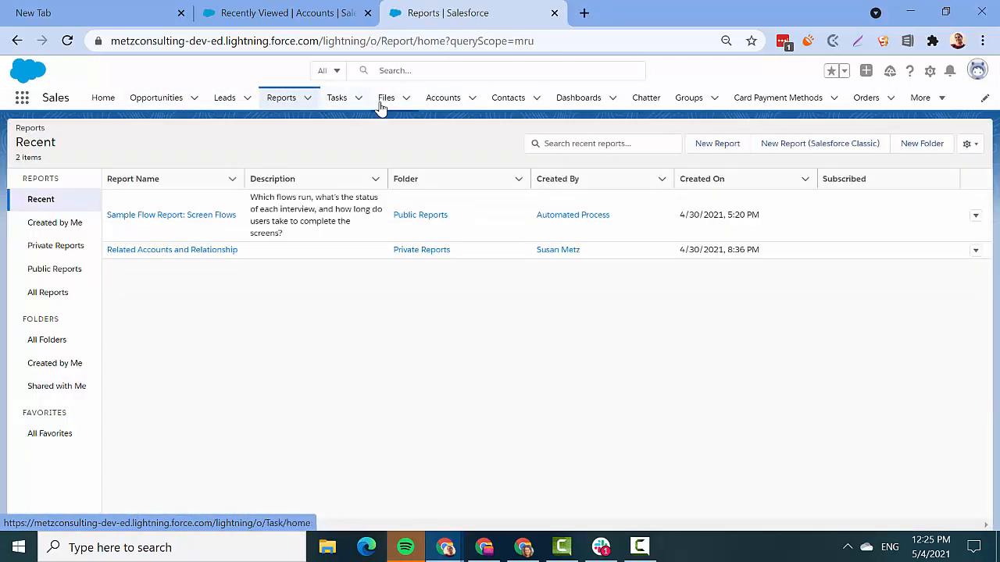
left_click(224, 99)
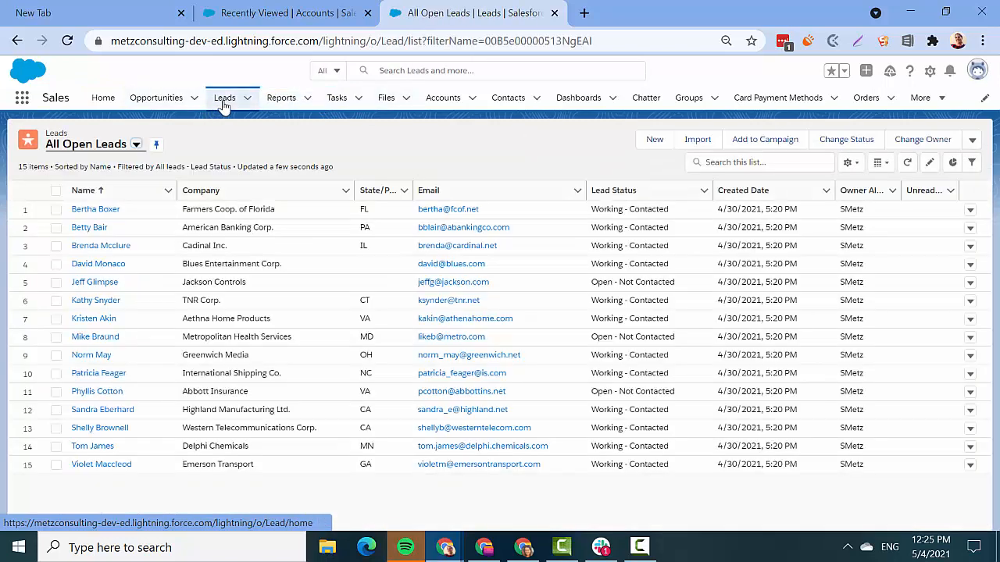
left_click(96, 212)
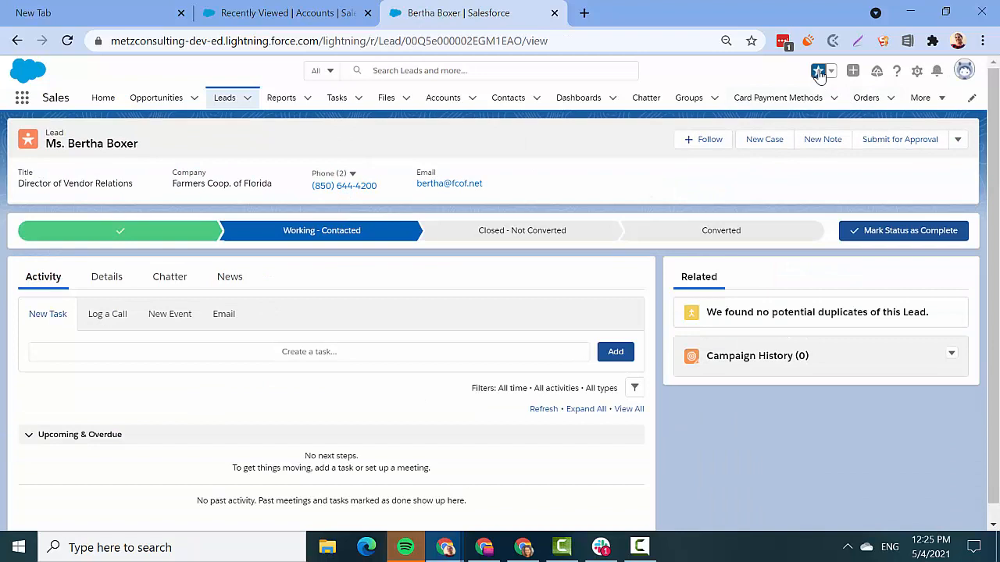
left_click(819, 71)
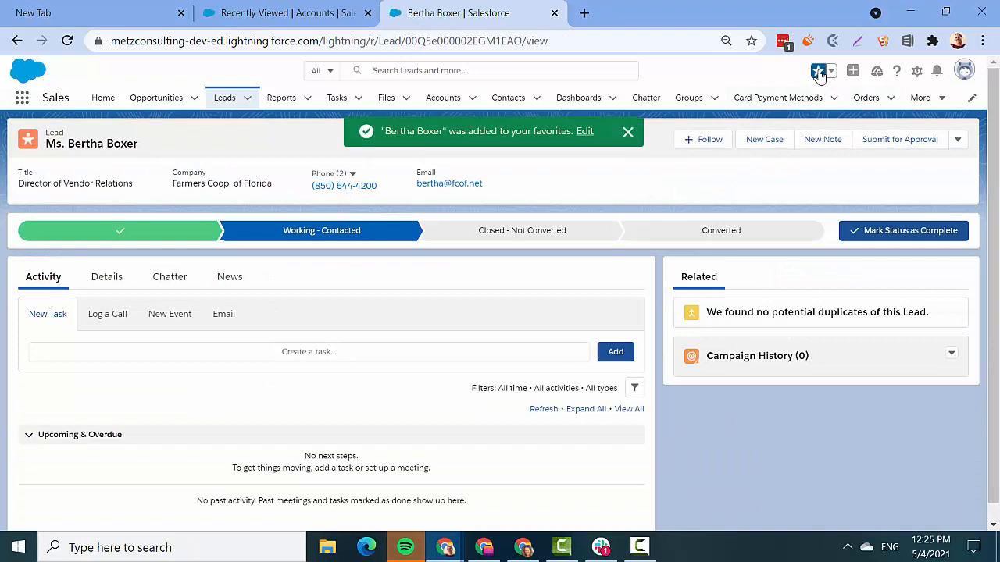
Step: Show the Closing Next Month list view of opportunities and add it to the favorites
left_click(195, 98)
left_click(158, 106)
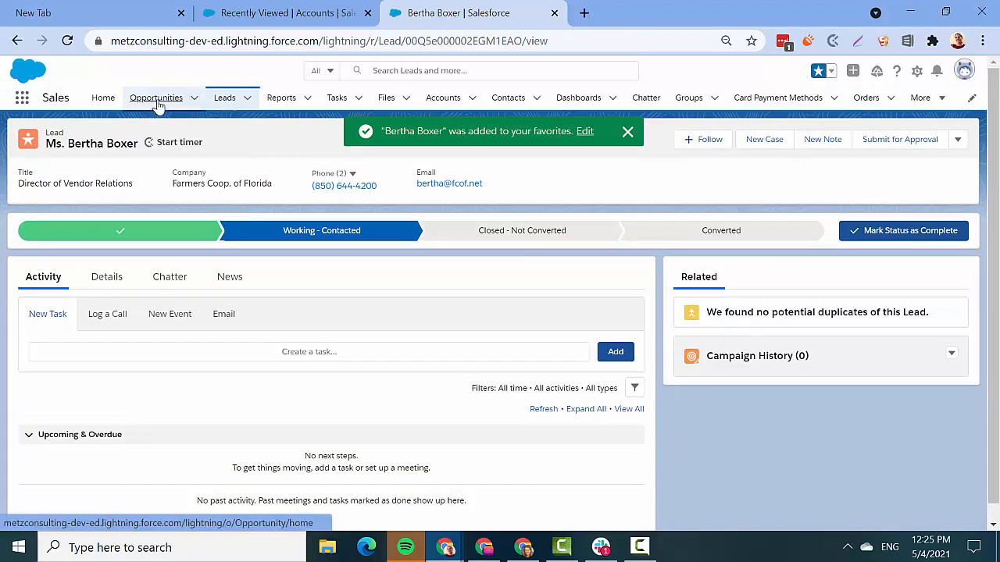
left_click(158, 100)
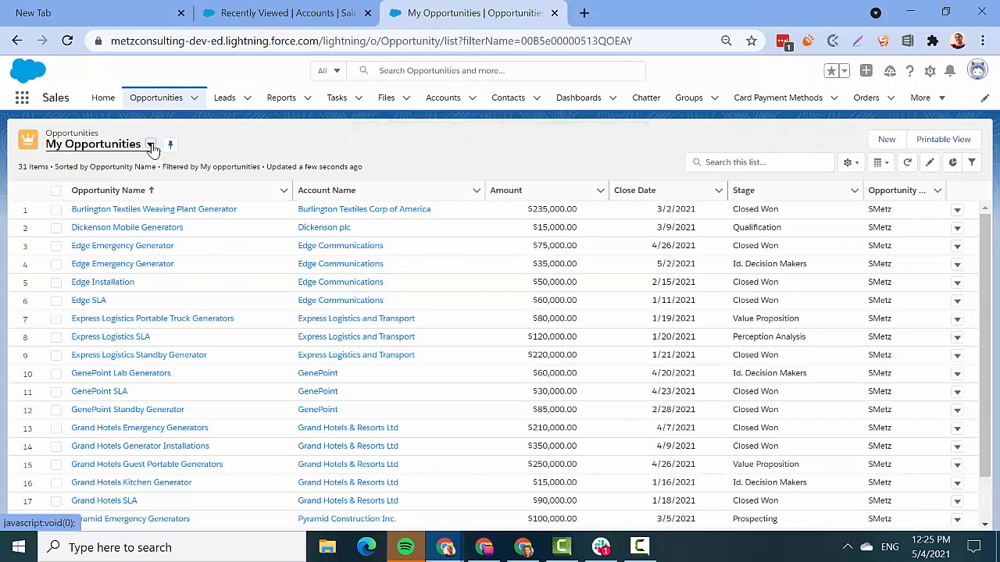
left_click(151, 145)
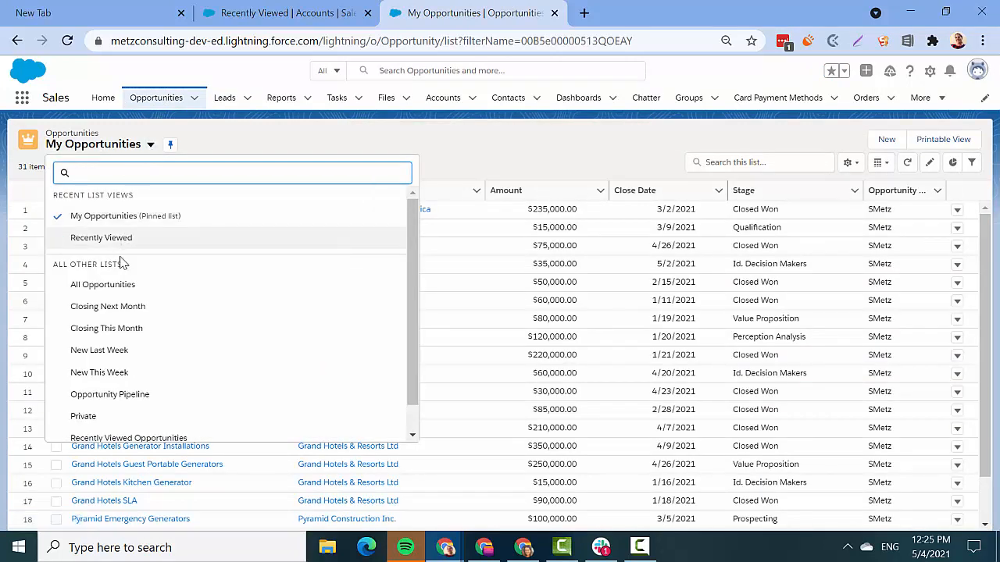
left_click(121, 306)
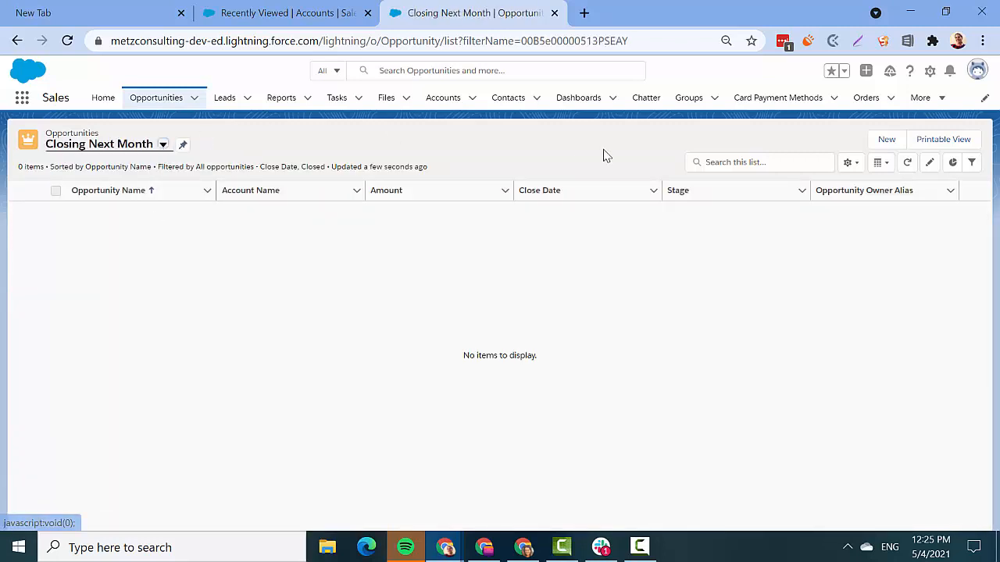
left_click(834, 75)
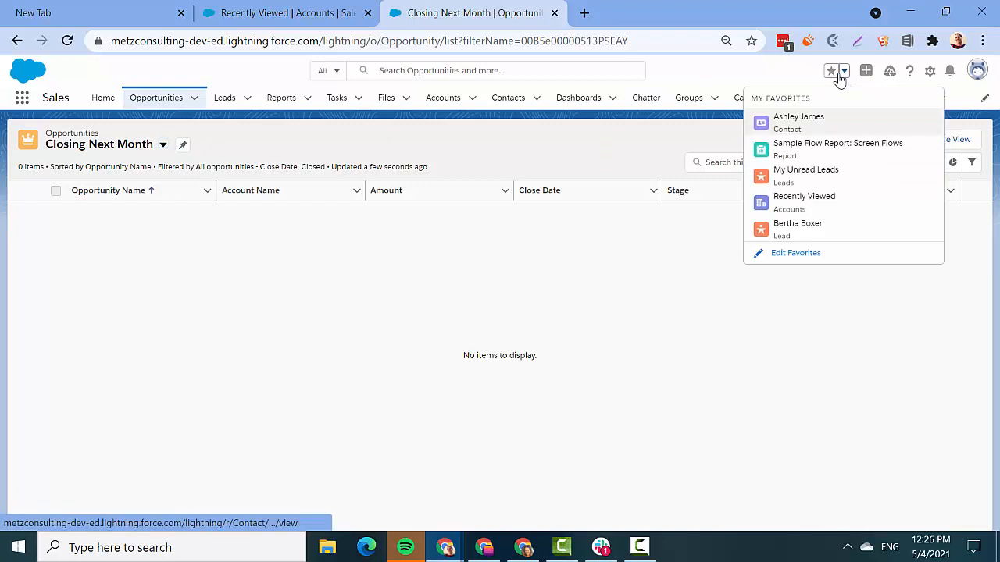
left_click(833, 76)
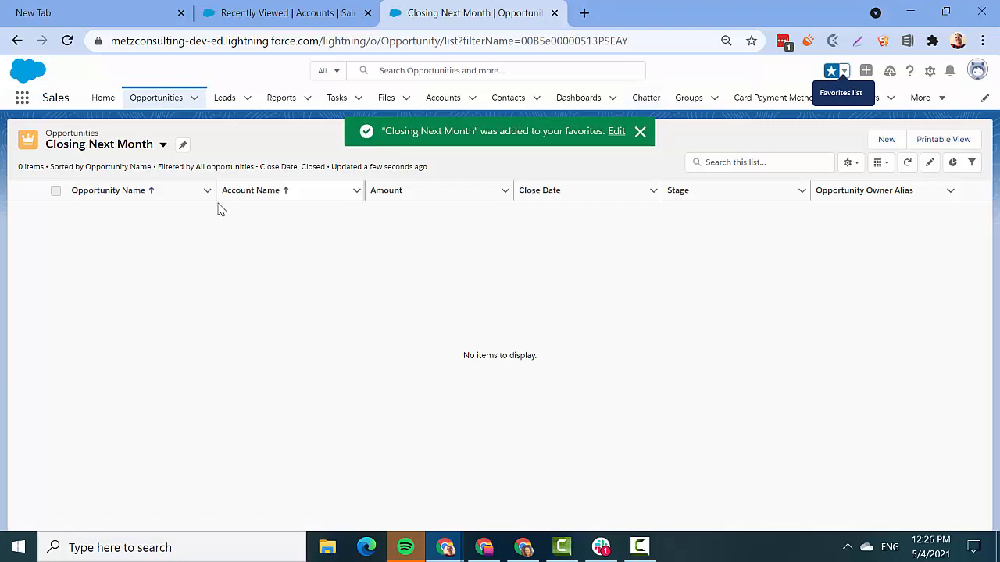
Step: Return to the Sales home page and add the favorite report Sample Flow Report: Screen Flows to the navigation items
left_click(316, 11)
left_click(435, 9)
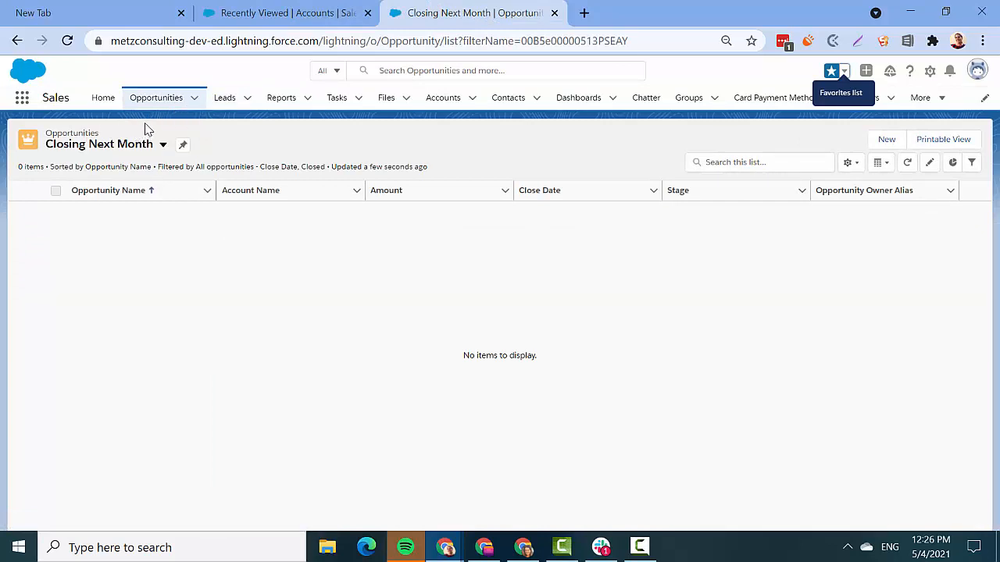
left_click(104, 98)
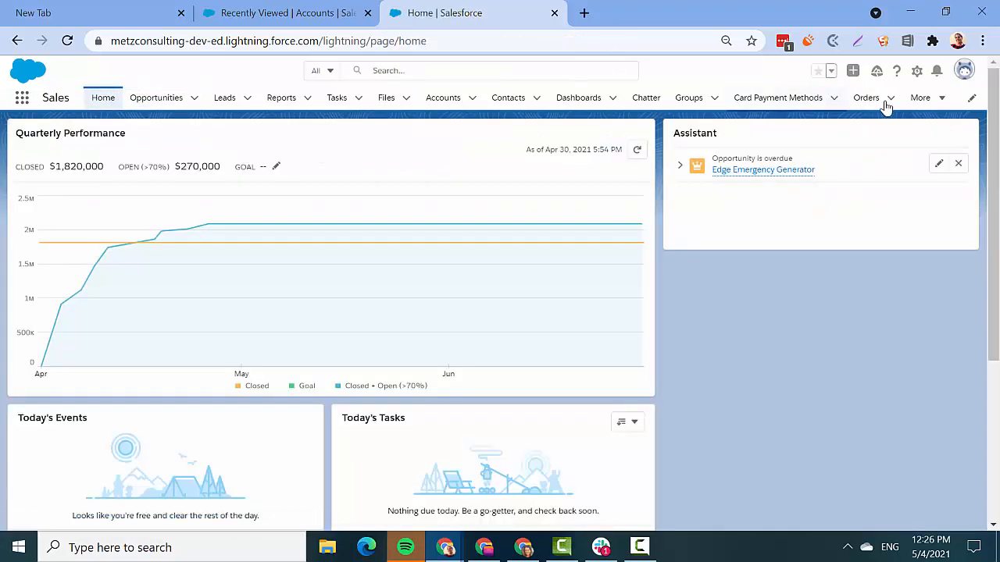
left_click(971, 102)
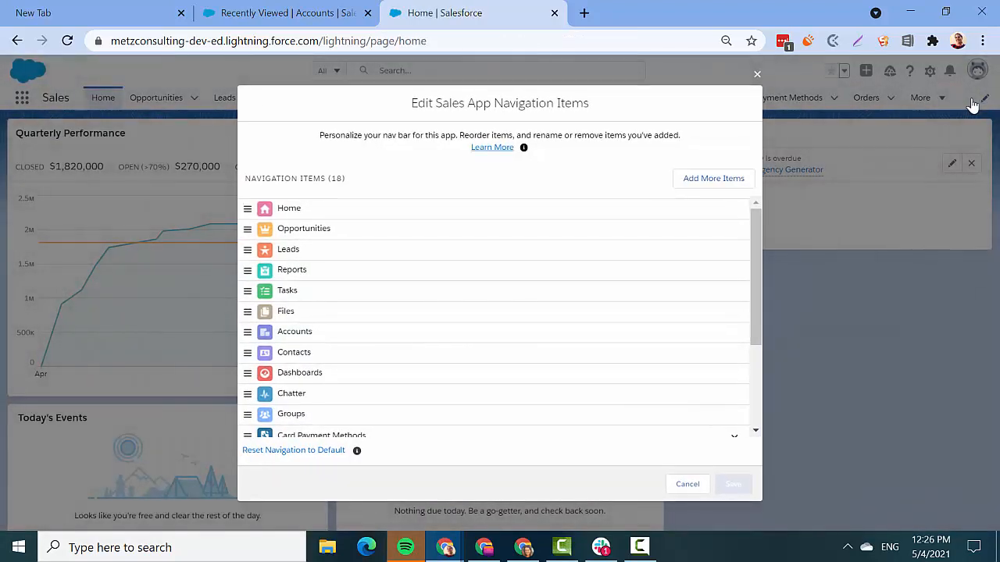
left_click(689, 181)
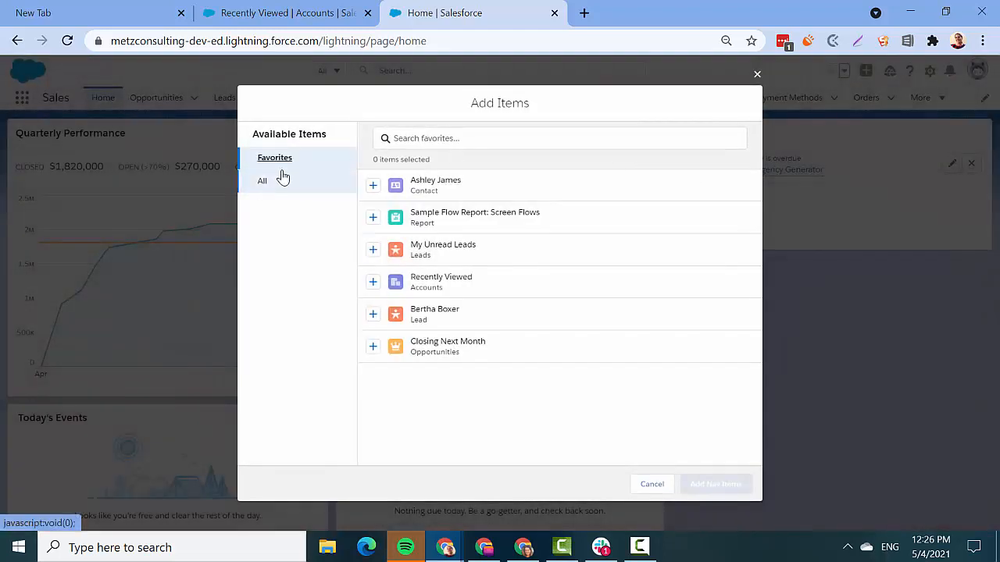
left_click(293, 185)
left_click(296, 162)
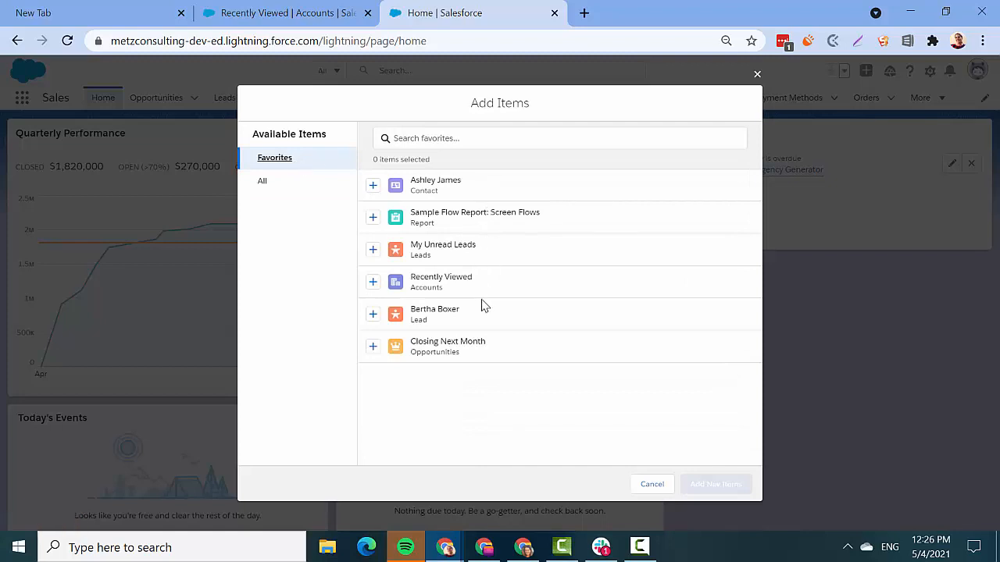
left_click(374, 219)
left_click(711, 485)
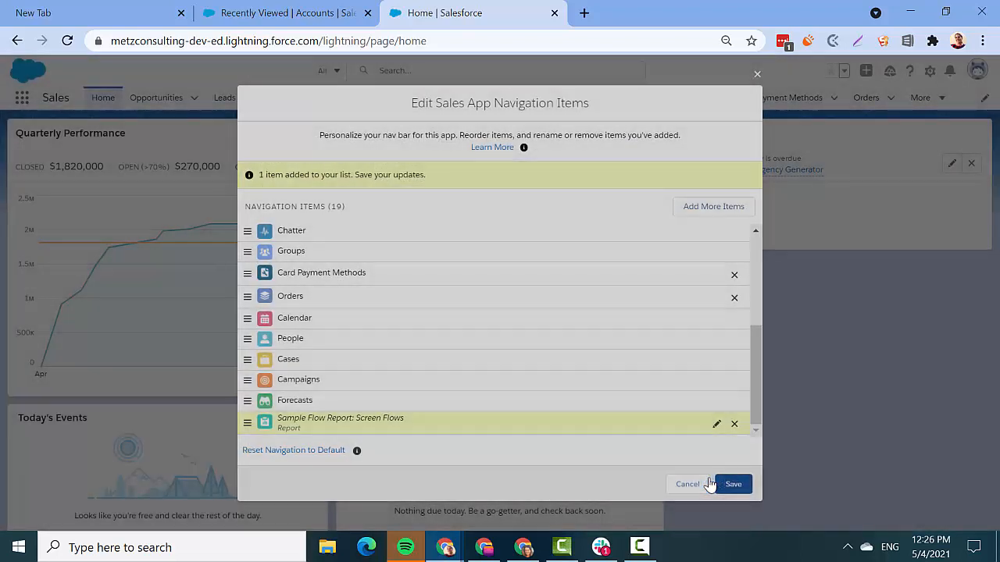
Step: Place the Sample Flow Report: Screen Flows item directly below Chatter, save the navigation, and open the report from the navigation bar
left_click_drag(249, 423, 257, 254)
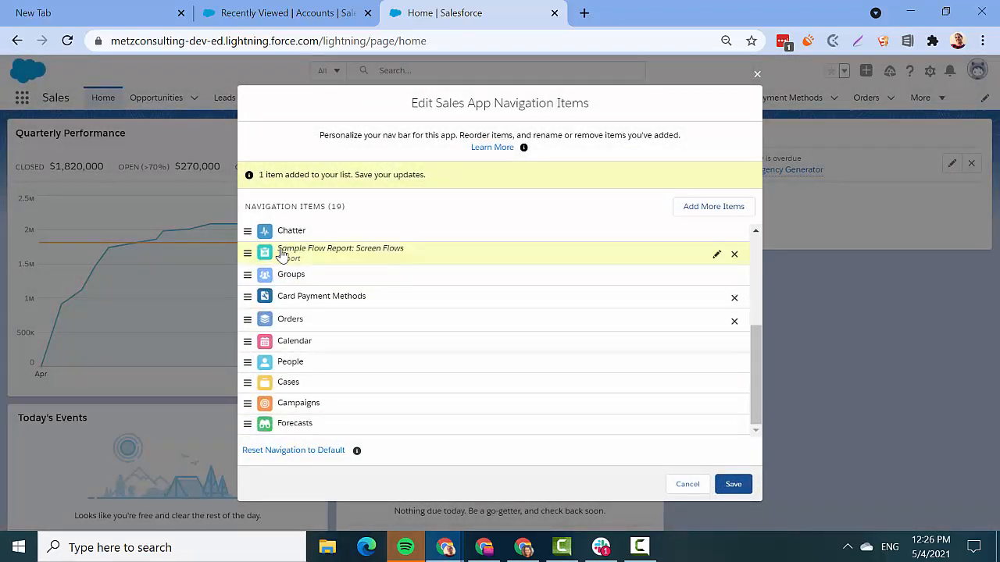
left_click(734, 485)
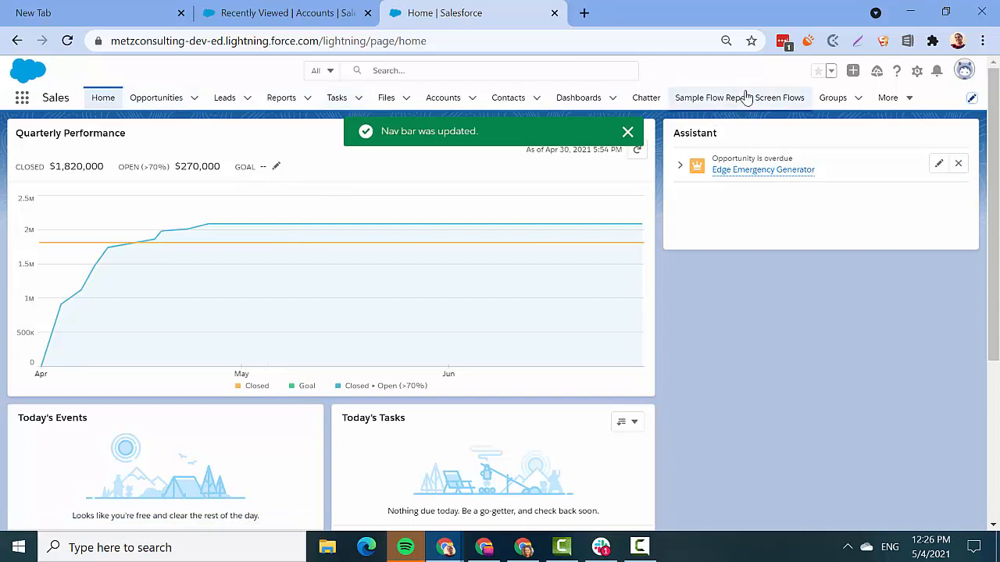
left_click(743, 97)
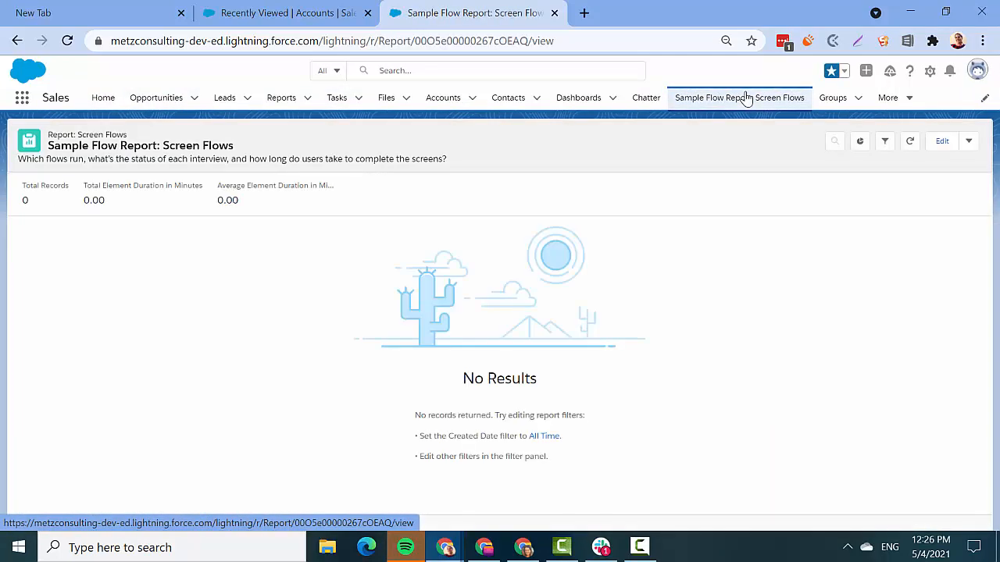
Step: Rename the Sample Flow Report: Screen Flows navigation item to the user's possessive first name followed by "Screen Flows", and save
left_click(985, 99)
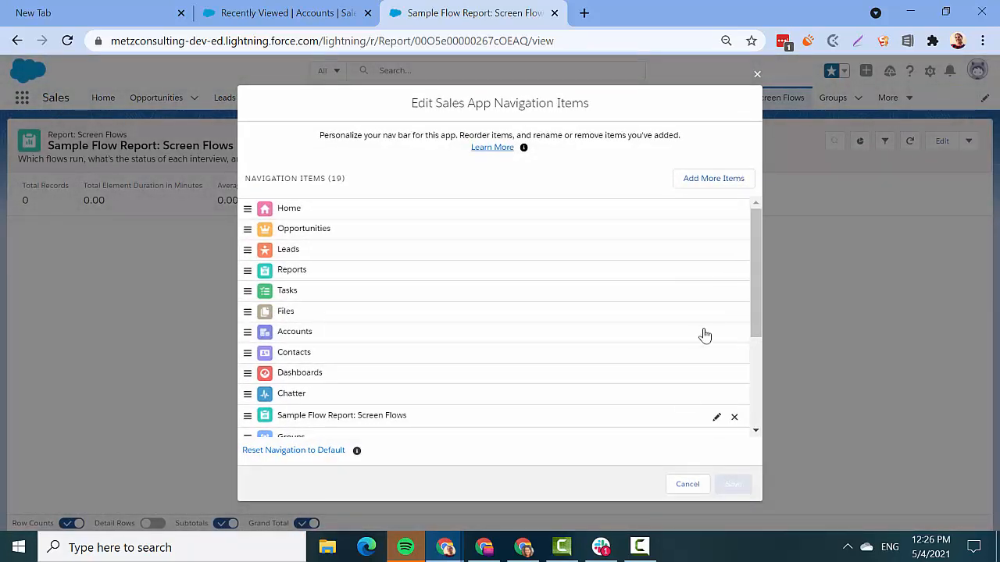
scroll(708, 337, "down", 3)
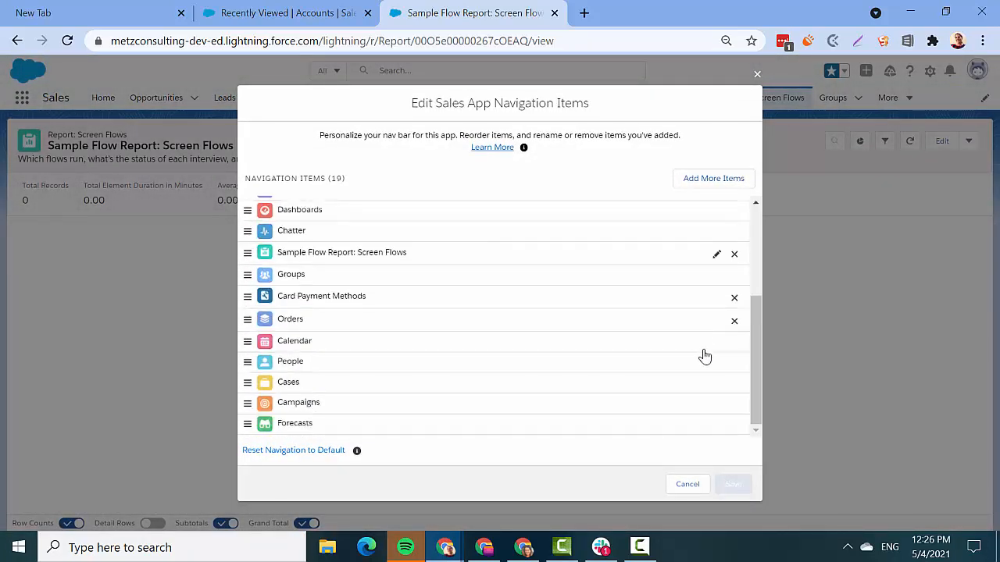
left_click(717, 257)
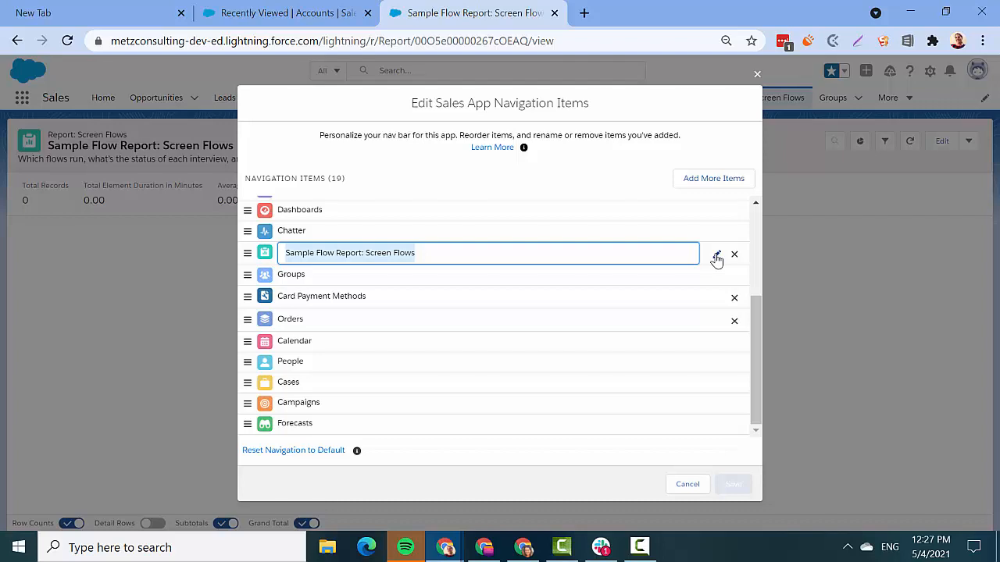
type("My")
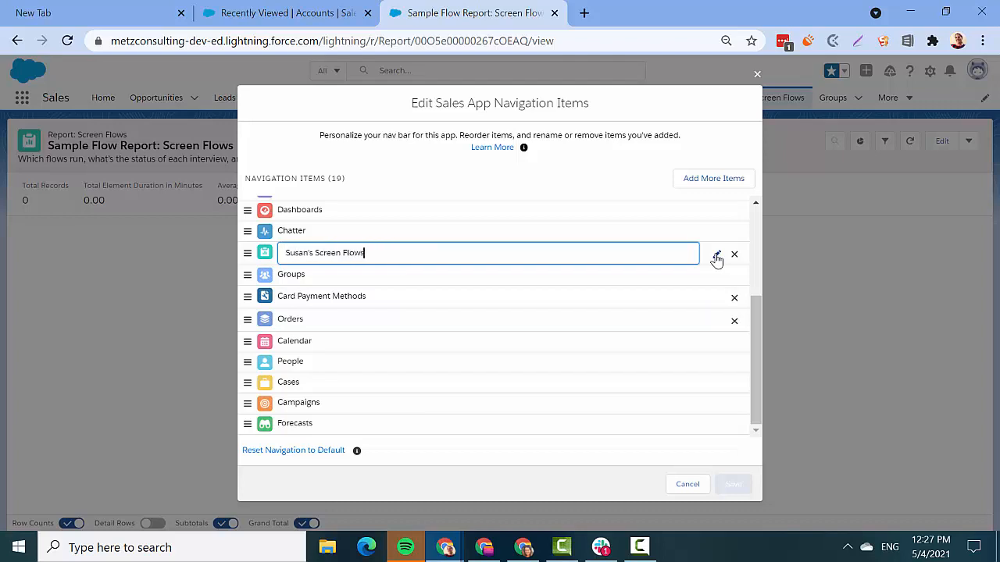
scroll(664, 385, "up", 2)
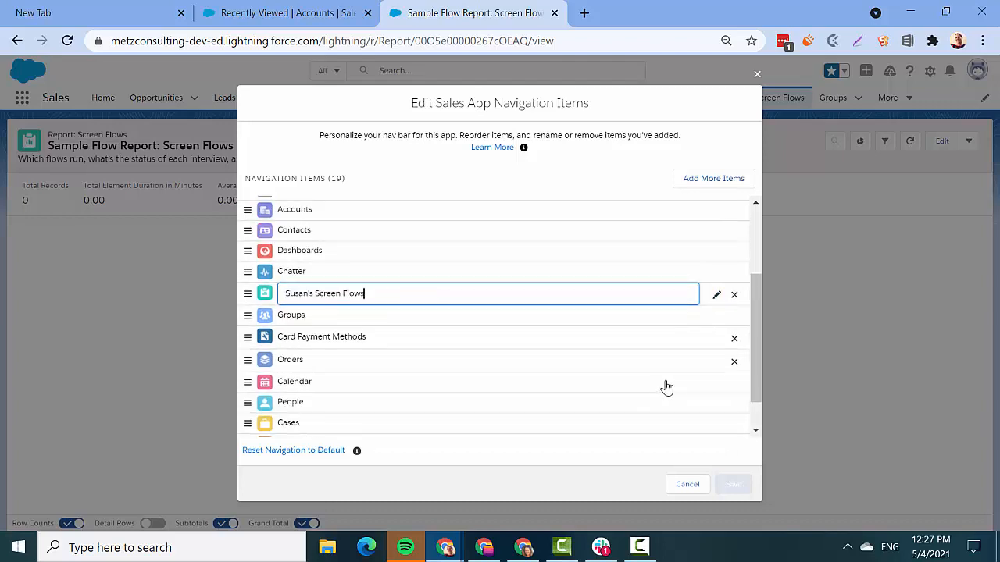
left_click(665, 386)
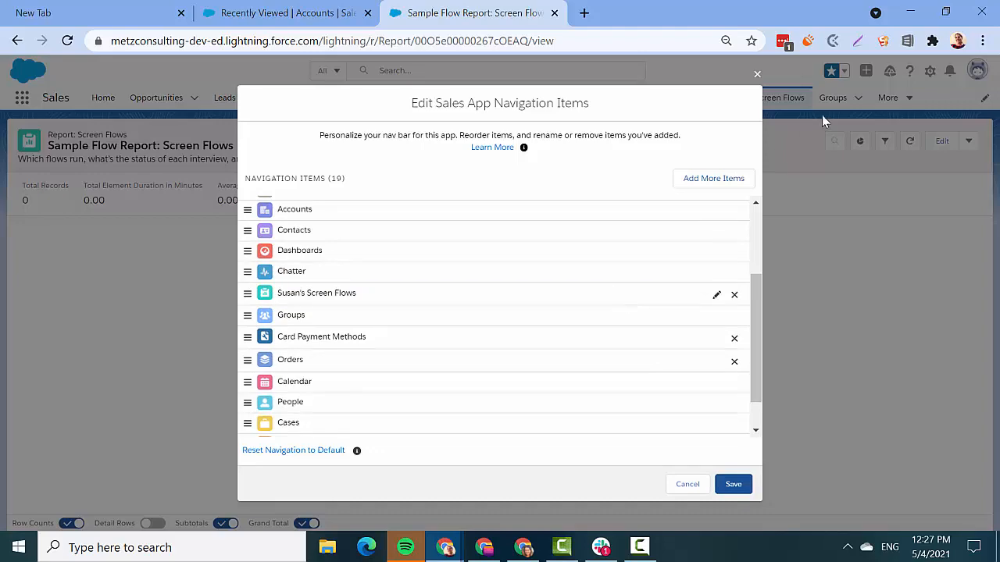
scroll(605, 337, "up", 3)
scroll(604, 339, "down", 5)
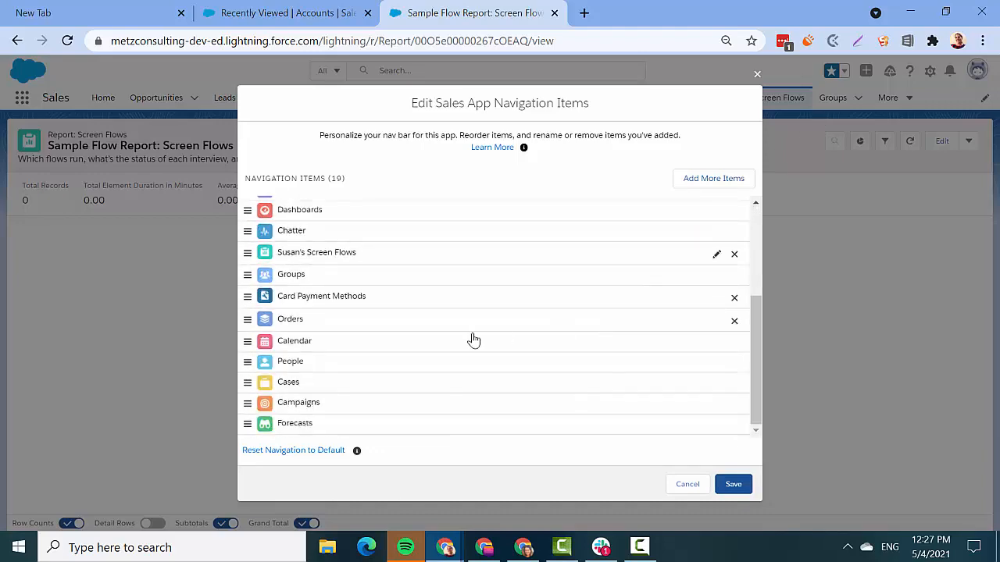
left_click(736, 483)
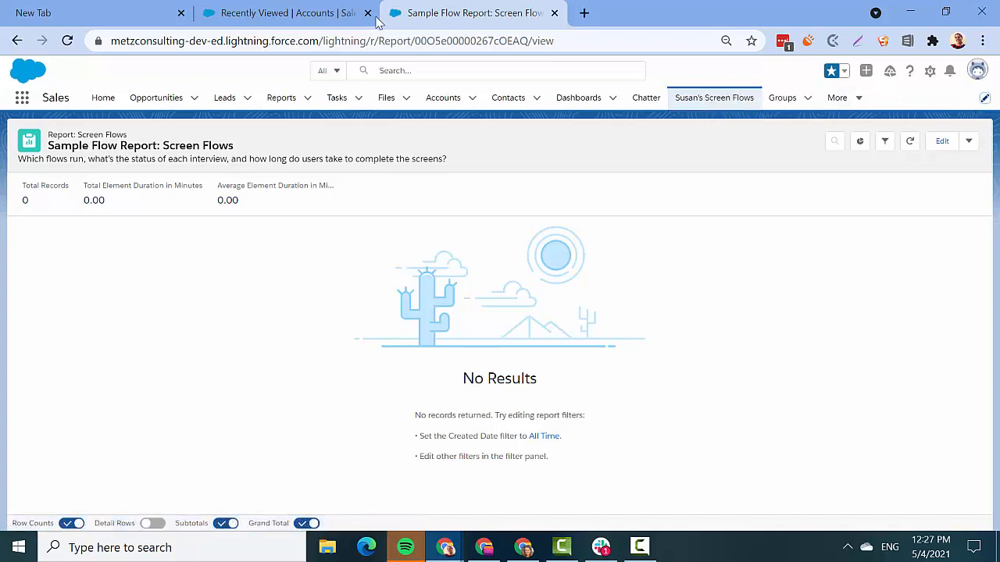
Step: Switch to the Sales Console app, review its list of editable navigation items, and close the list without changes
left_click(289, 11)
left_click(246, 103)
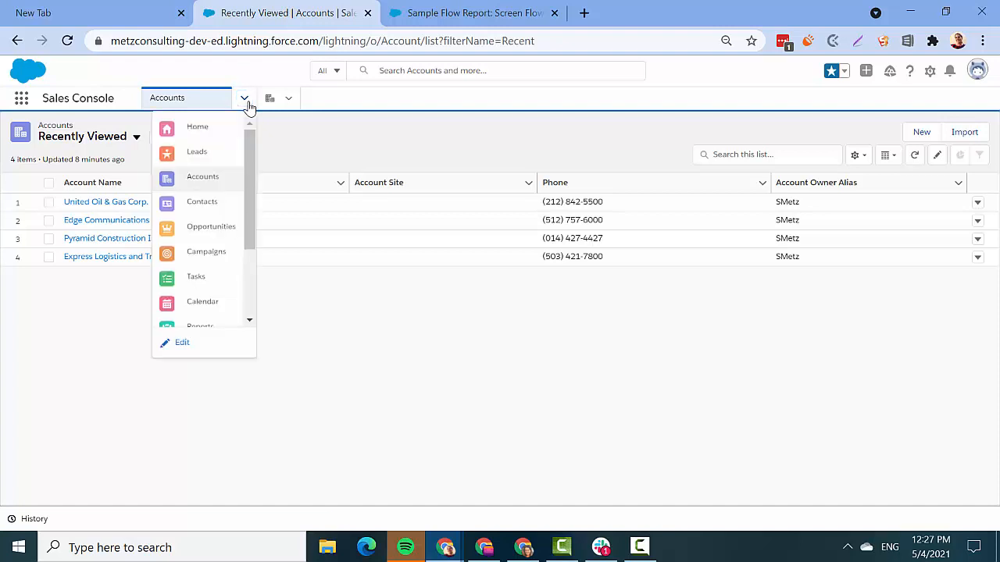
left_click(201, 347)
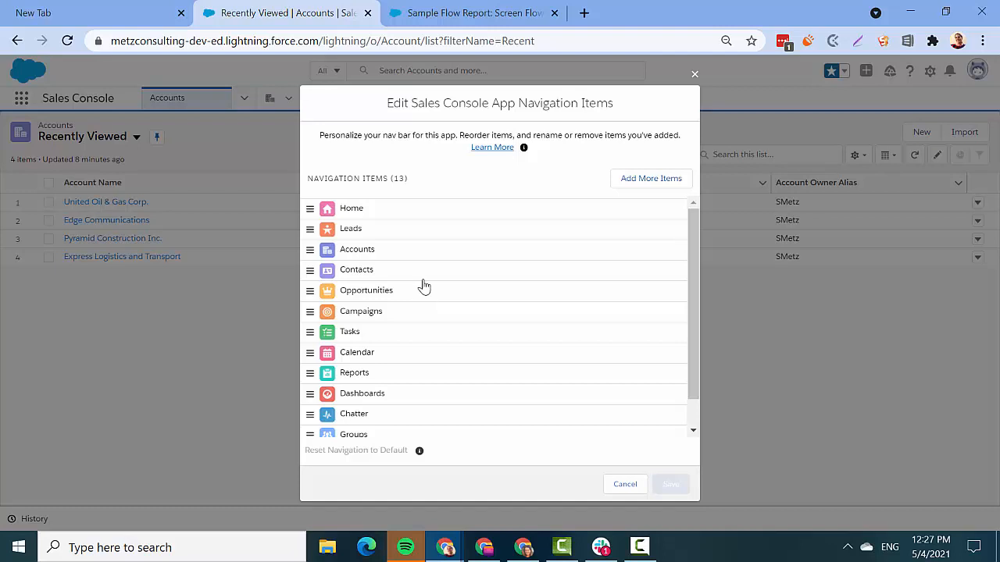
scroll(407, 253, "down", 1)
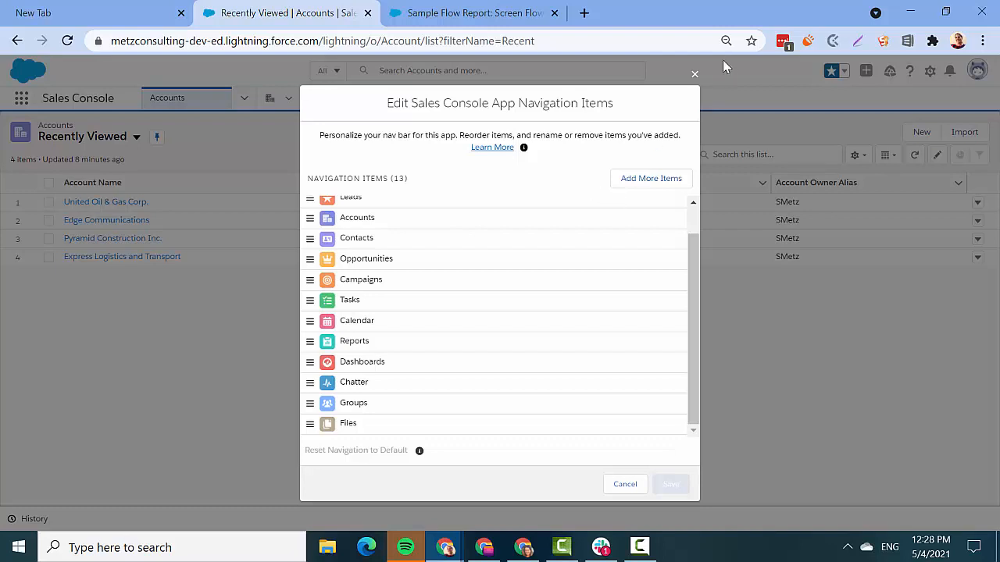
left_click(696, 72)
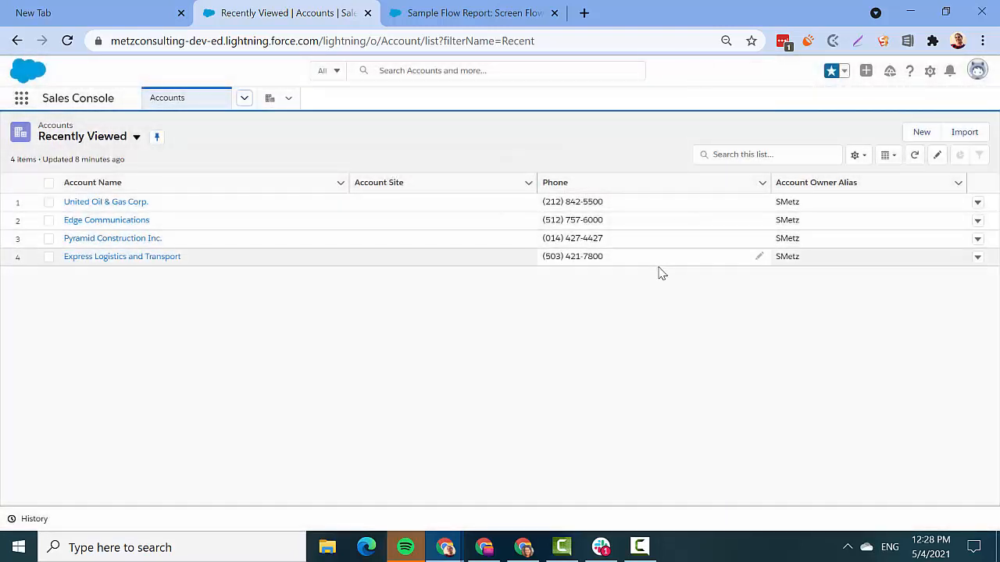